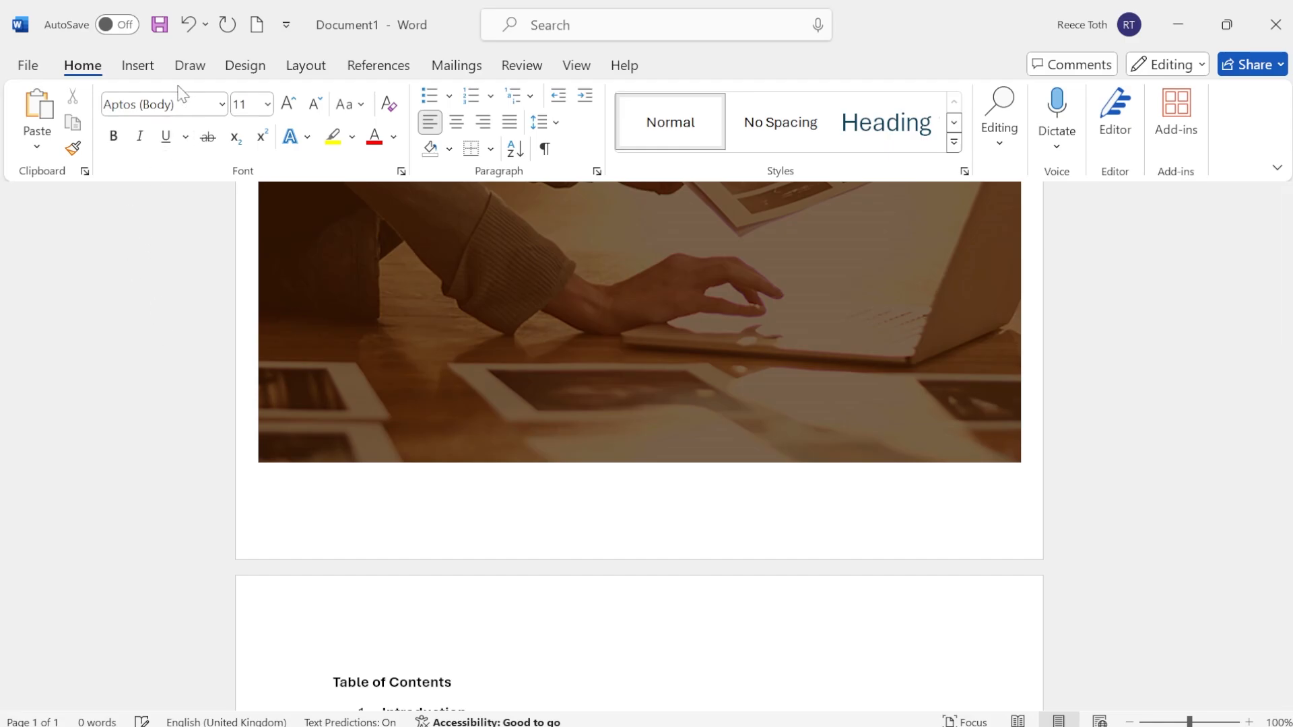
Insert page numbers at the bottom of the pages using the Plain Number 3 style.
{"action": "left_click", "coordinate": [138, 67]}
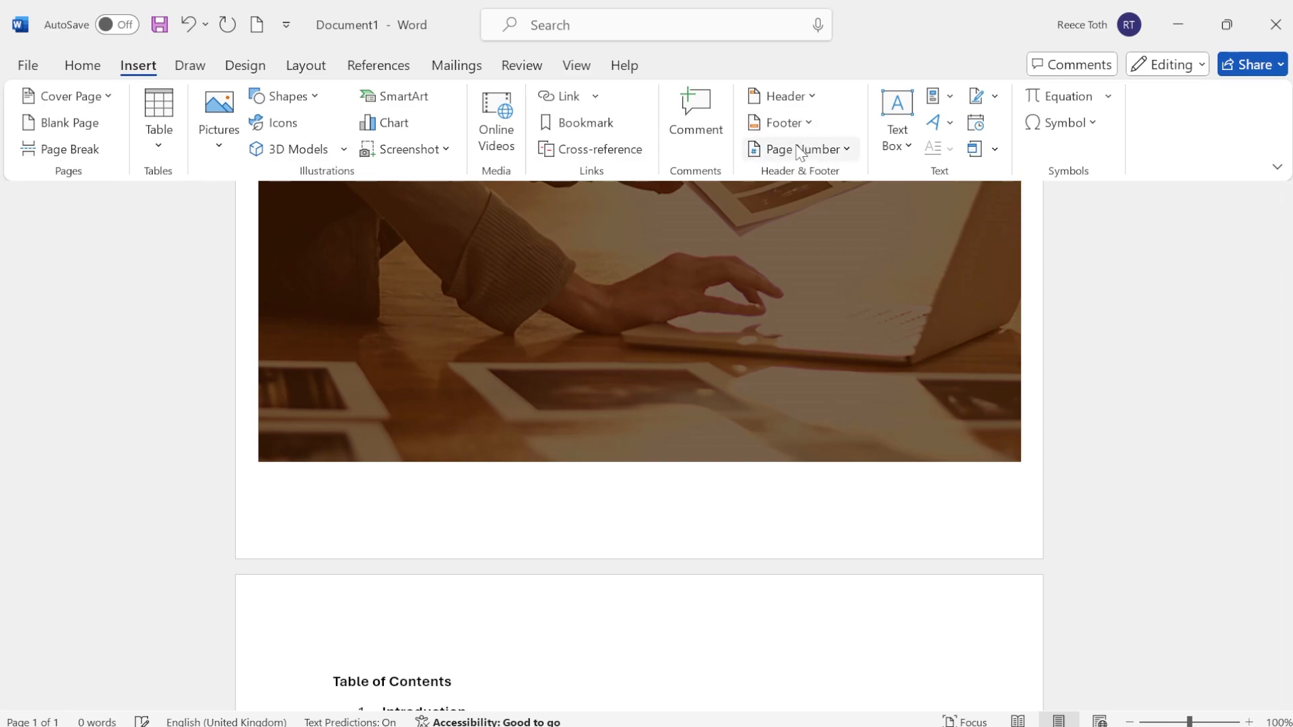
{"action": "left_click", "coordinate": [830, 150]}
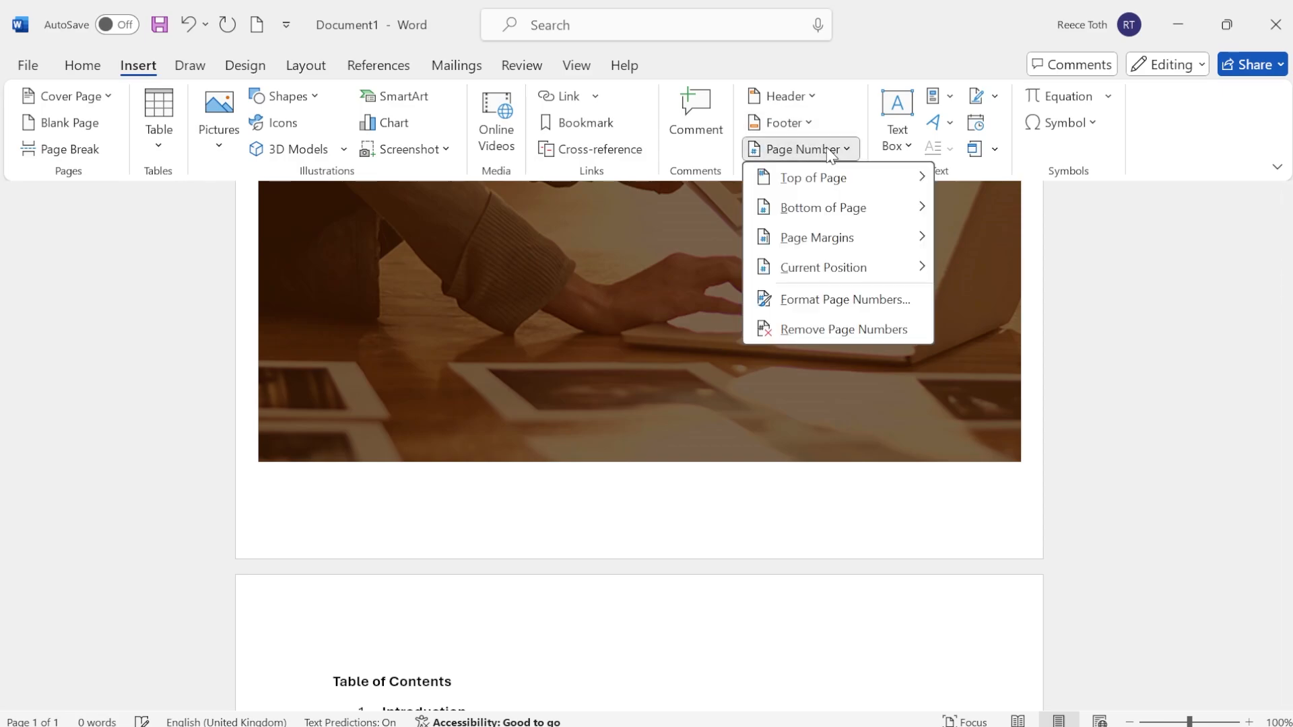
{"action": "left_click", "coordinate": [829, 149]}
{"action": "left_click", "coordinate": [829, 150]}
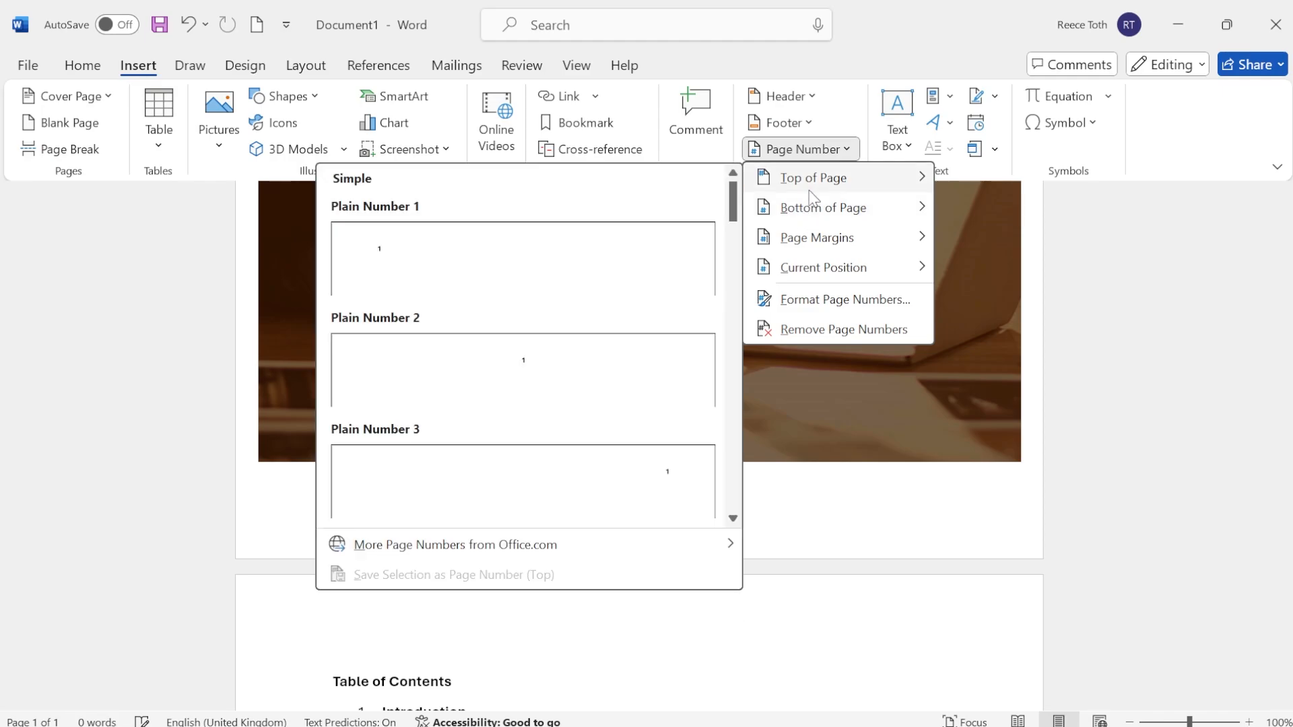
{"action": "mouse_move", "coordinate": [810, 220]}
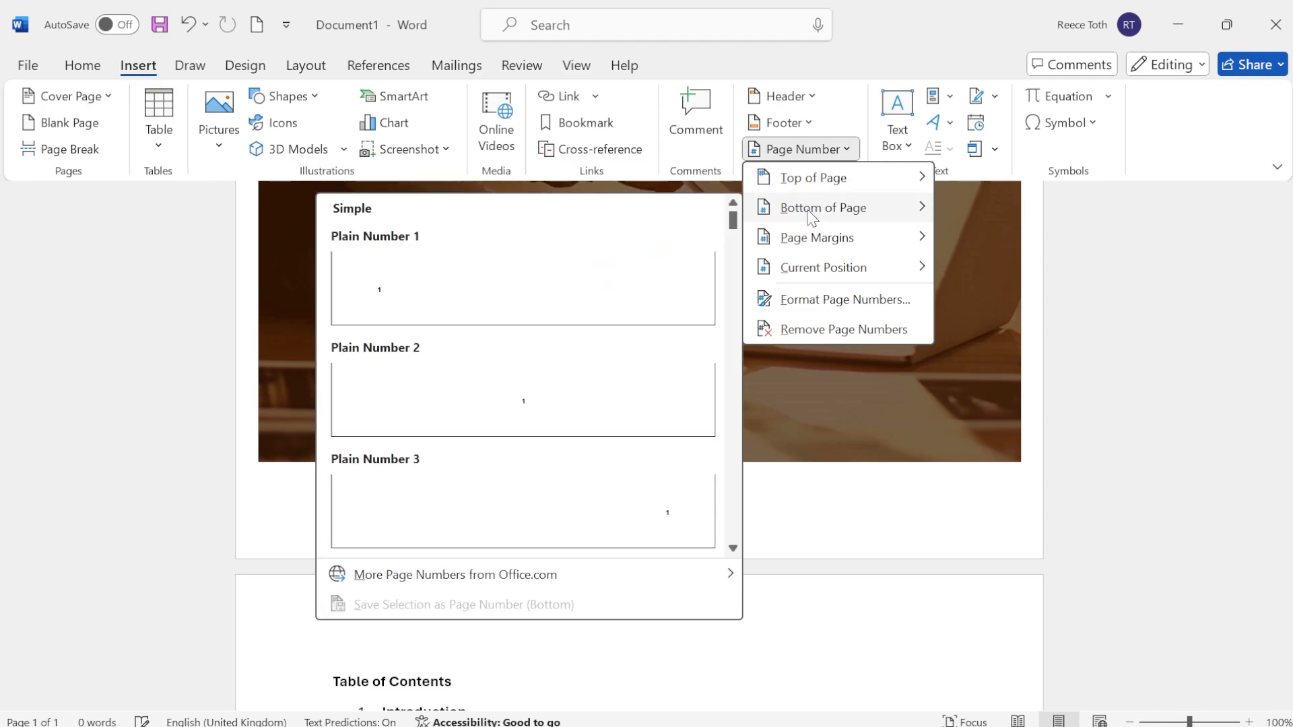
{"action": "scroll", "coordinate": [532, 296], "scroll_direction": "down", "scroll_amount": 3}
{"action": "scroll", "coordinate": [532, 297], "scroll_direction": "up", "scroll_amount": 3}
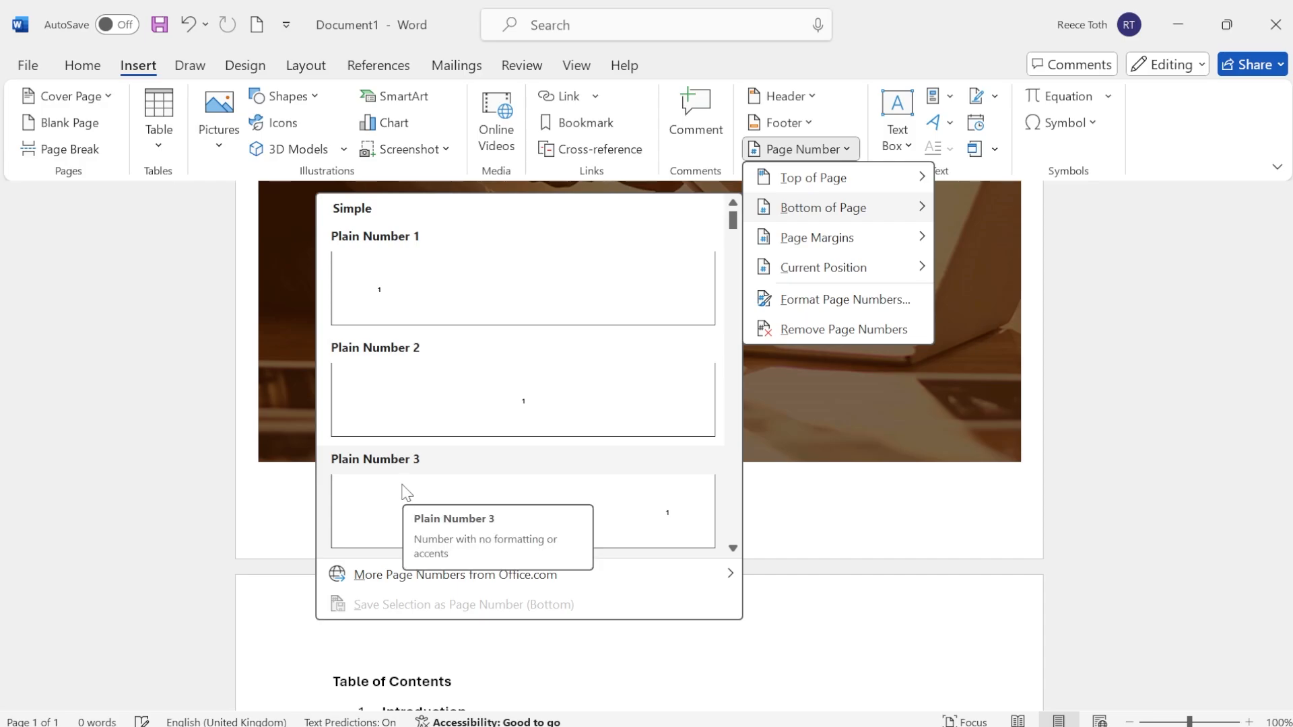
{"action": "left_click", "coordinate": [407, 492]}
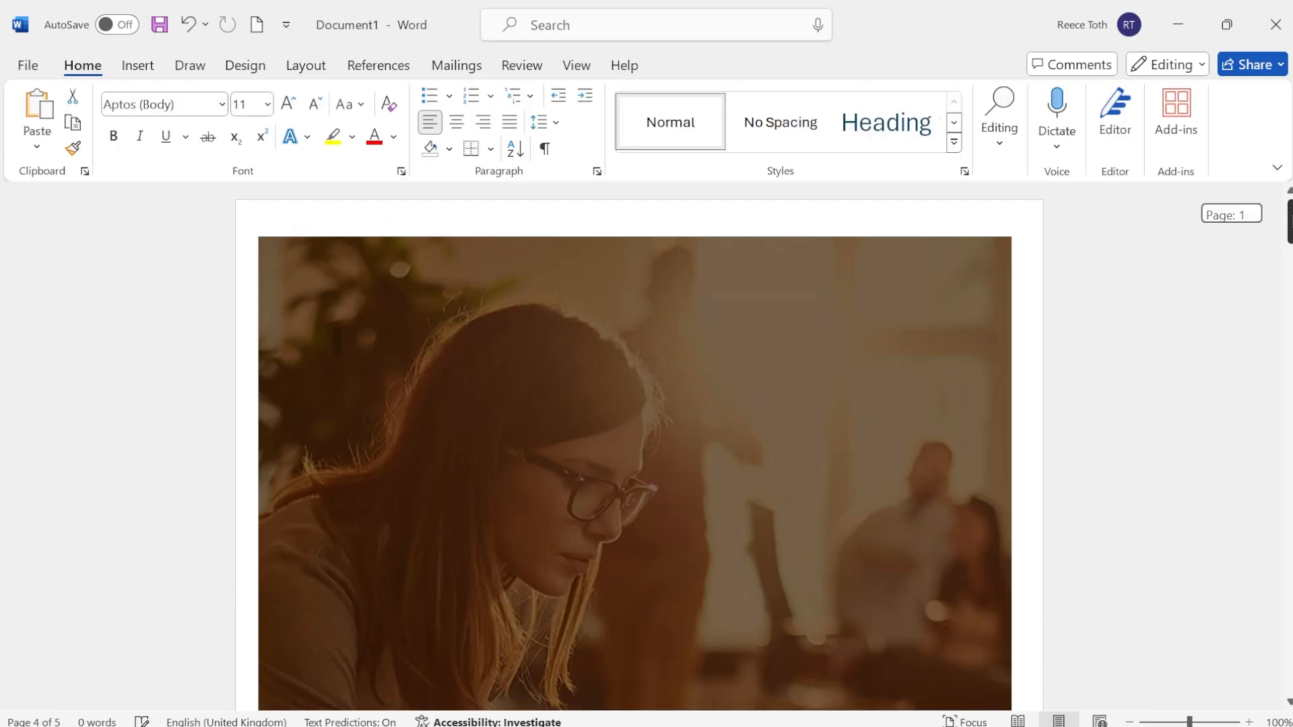
Open the cover page's footer for editing and turn on the Different First Page option.
{"action": "left_click_drag", "start_coordinate": [1290, 256], "coordinate": [1257, 225]}
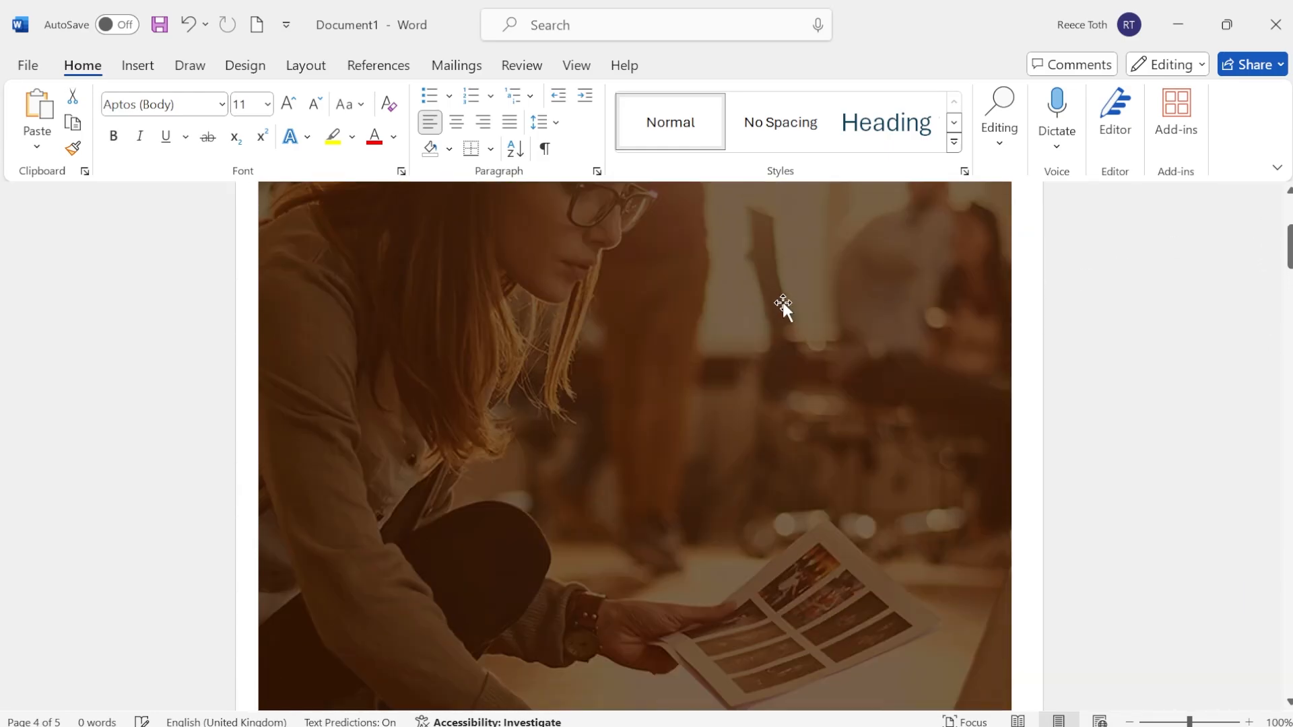
{"action": "scroll", "coordinate": [782, 301], "scroll_direction": "down", "scroll_amount": 10}
{"action": "scroll", "coordinate": [785, 311], "scroll_direction": "up", "scroll_amount": 6}
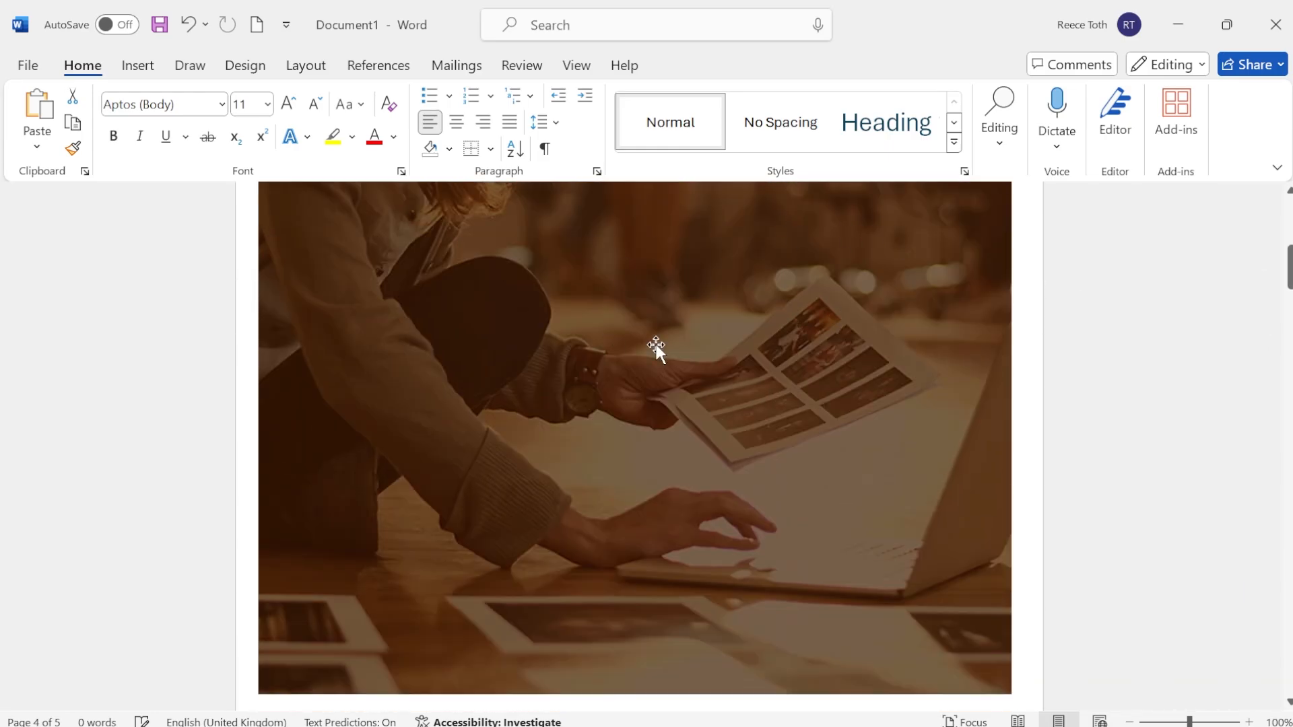
{"action": "scroll", "coordinate": [674, 344], "scroll_direction": "up", "scroll_amount": 4}
{"action": "scroll", "coordinate": [781, 389], "scroll_direction": "down", "scroll_amount": 1}
{"action": "scroll", "coordinate": [586, 328], "scroll_direction": "down", "scroll_amount": 4}
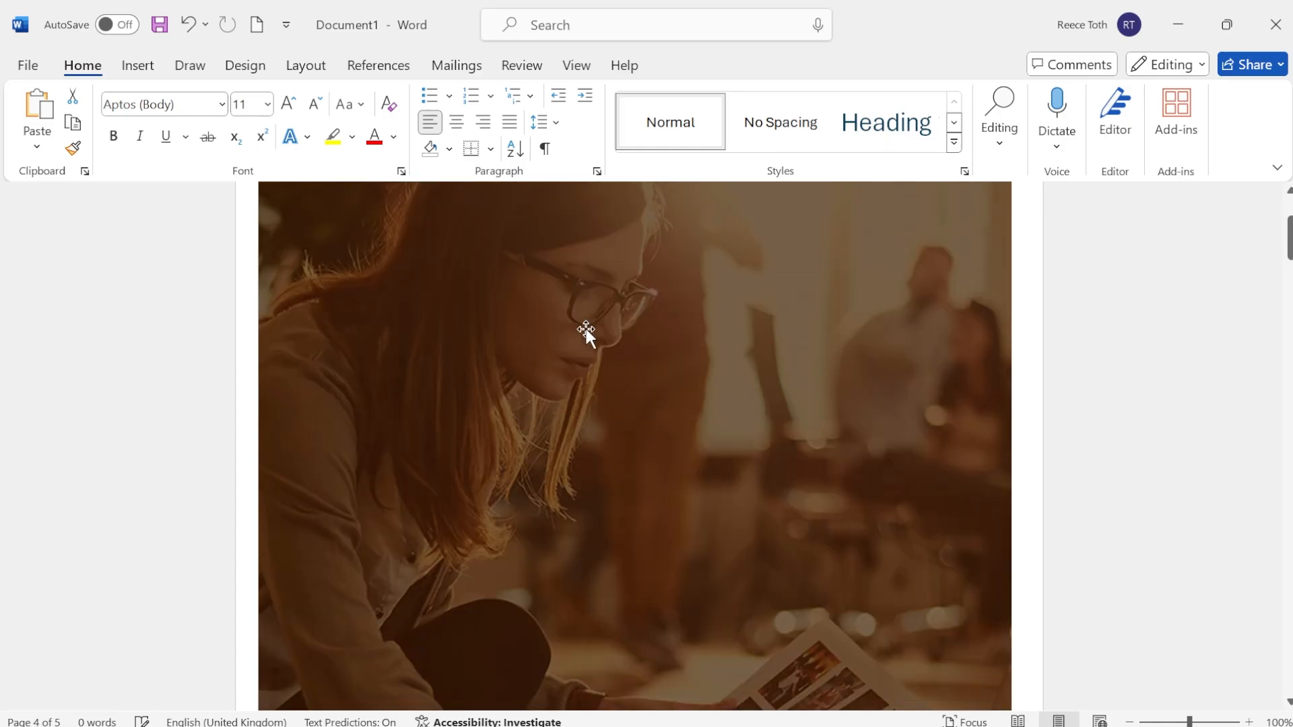
{"action": "scroll", "coordinate": [595, 335], "scroll_direction": "down", "scroll_amount": 8}
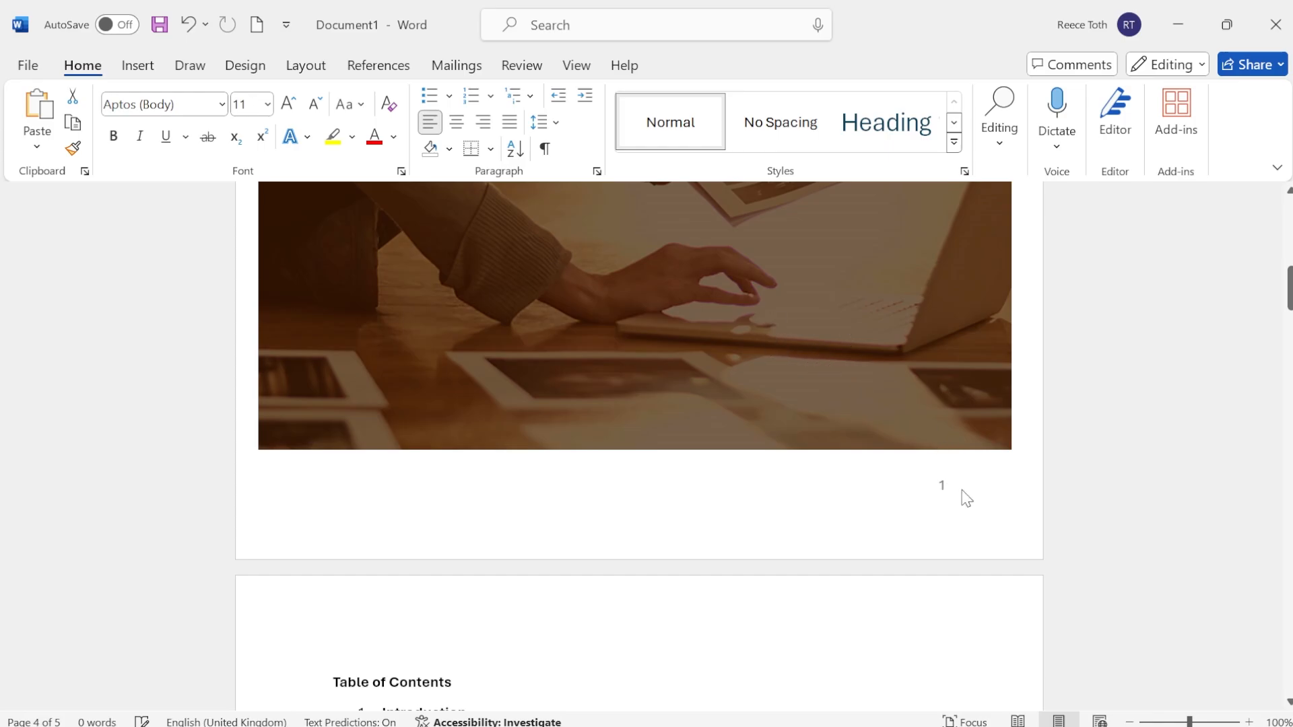
{"action": "double_click", "coordinate": [941, 485]}
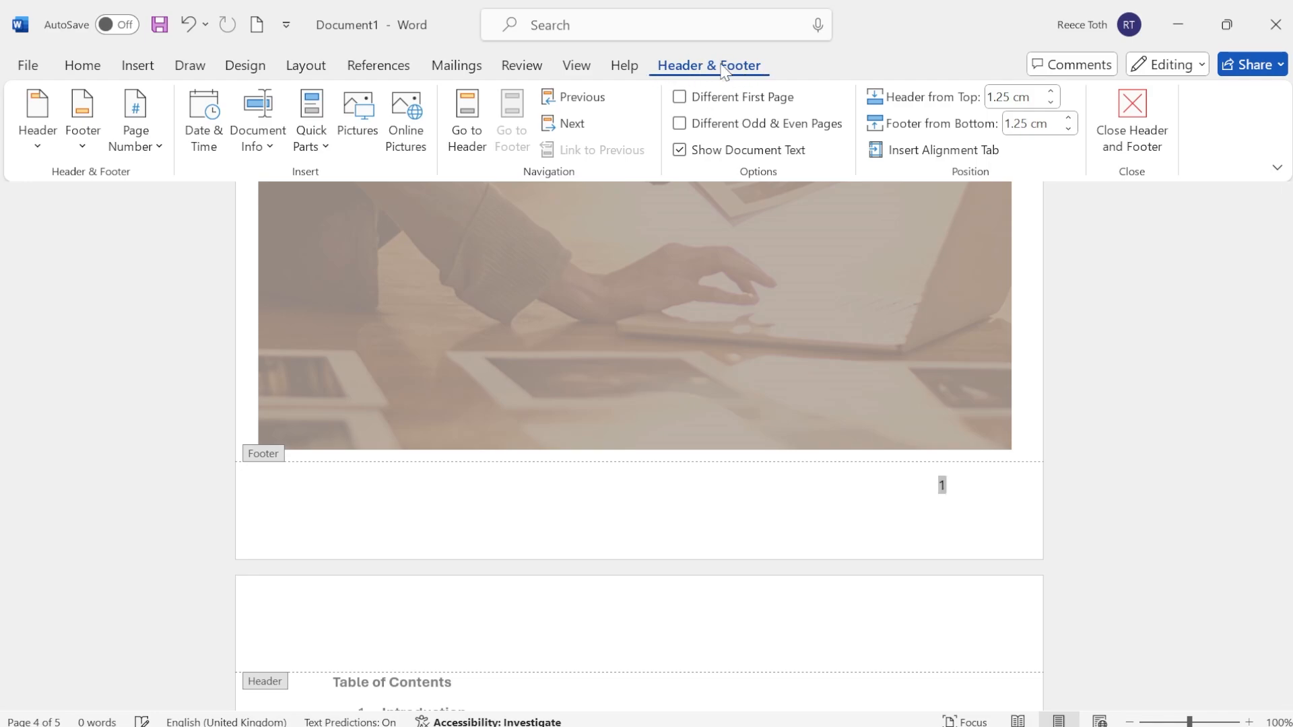
{"action": "left_click", "coordinate": [679, 97]}
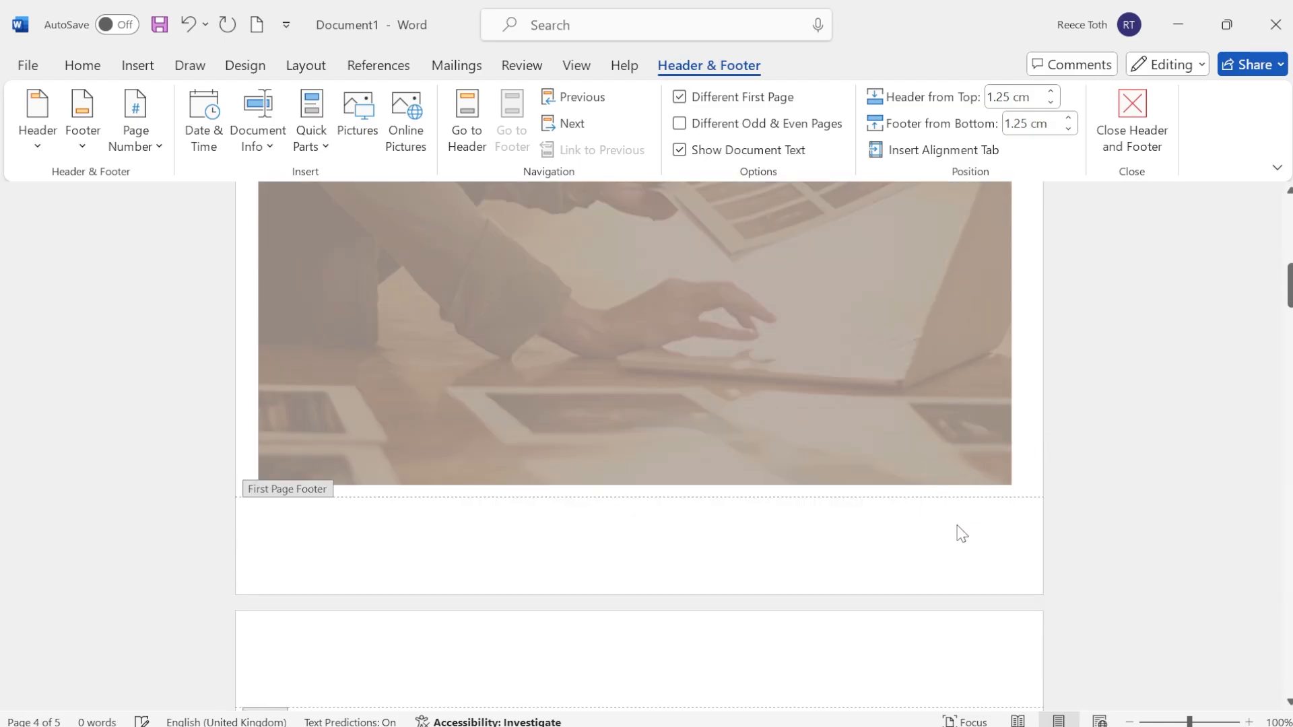
Check the footer numbering on the cover page and on the table of contents page that follows it.
{"action": "scroll", "coordinate": [812, 434], "scroll_direction": "down", "scroll_amount": 8}
{"action": "scroll", "coordinate": [809, 388], "scroll_direction": "down", "scroll_amount": 10}
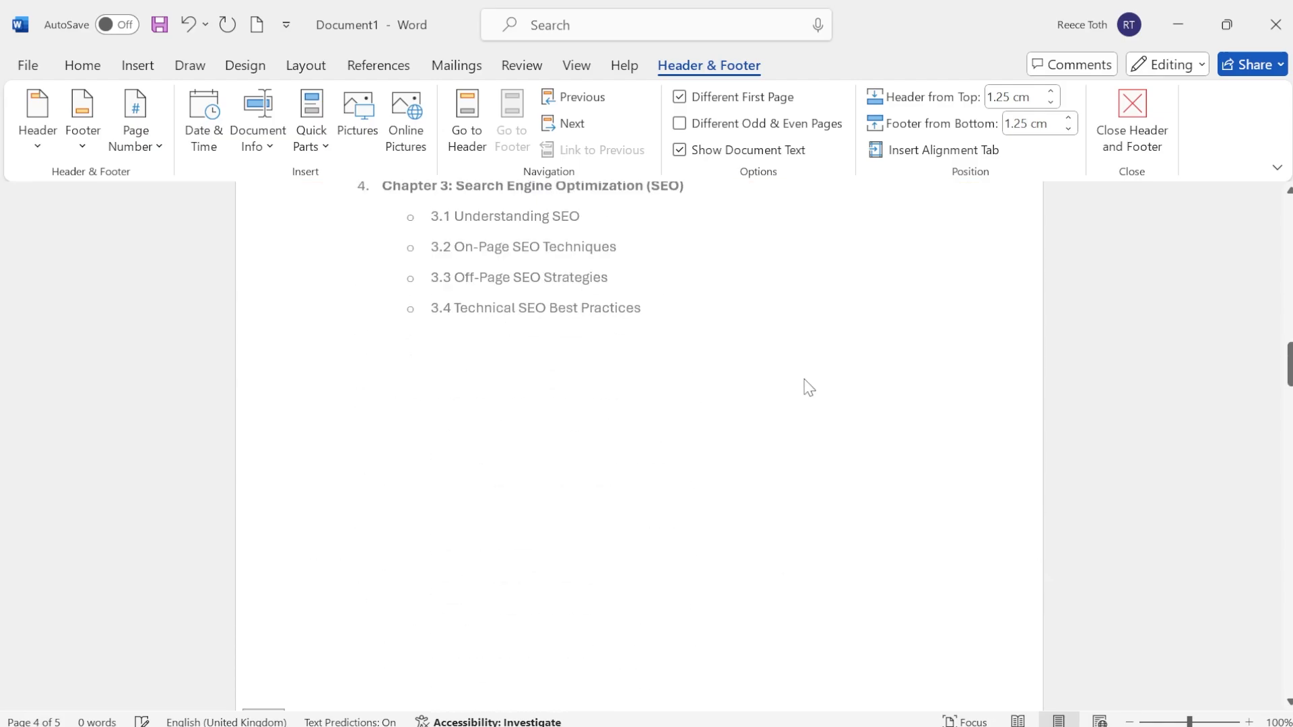
{"action": "scroll", "coordinate": [929, 455], "scroll_direction": "down", "scroll_amount": 10}
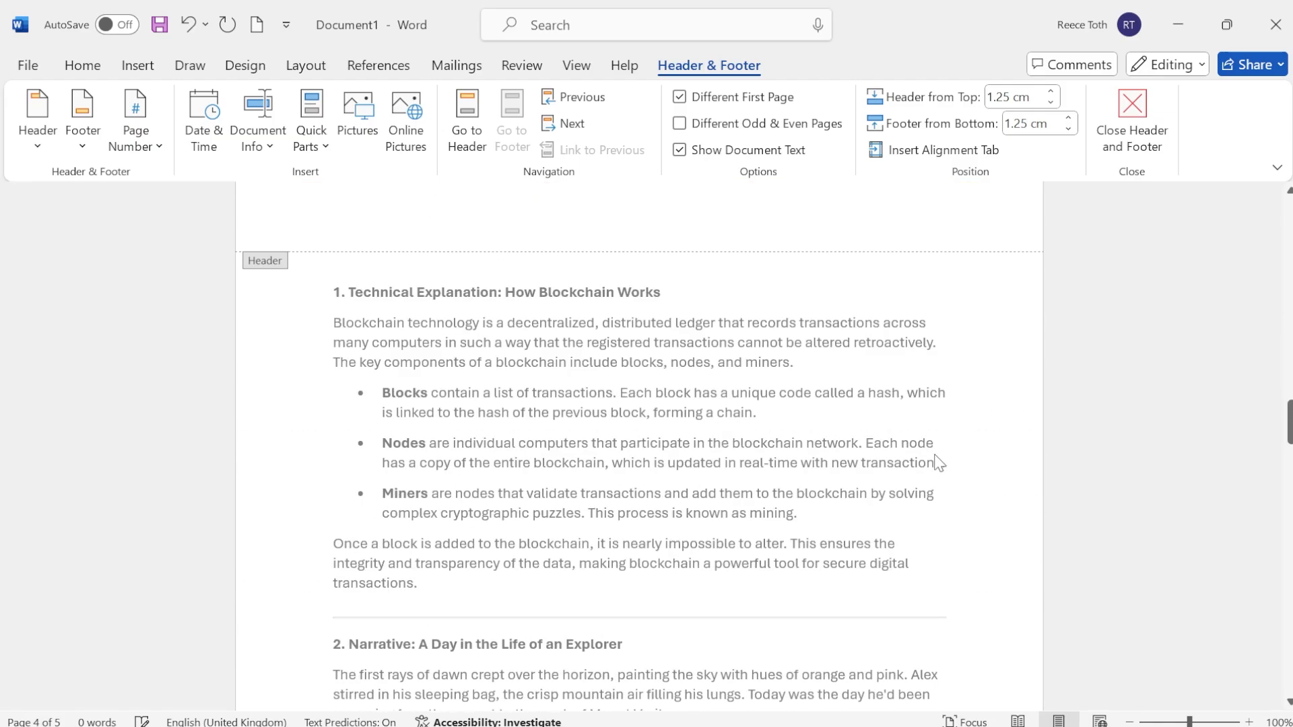
{"action": "scroll", "coordinate": [802, 457], "scroll_direction": "up", "scroll_amount": 15}
{"action": "scroll", "coordinate": [801, 457], "scroll_direction": "up", "scroll_amount": 6}
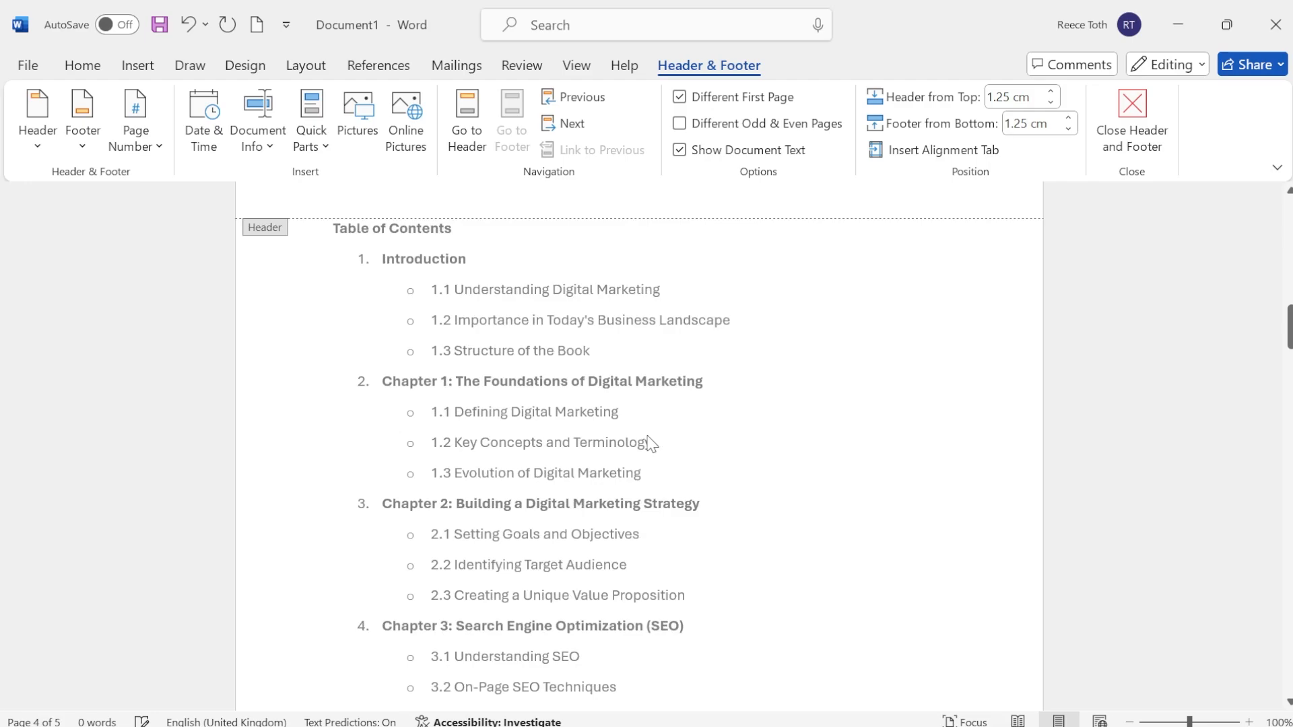
{"action": "scroll", "coordinate": [693, 378], "scroll_direction": "down", "scroll_amount": 10}
{"action": "scroll", "coordinate": [528, 351], "scroll_direction": "down", "scroll_amount": 5}
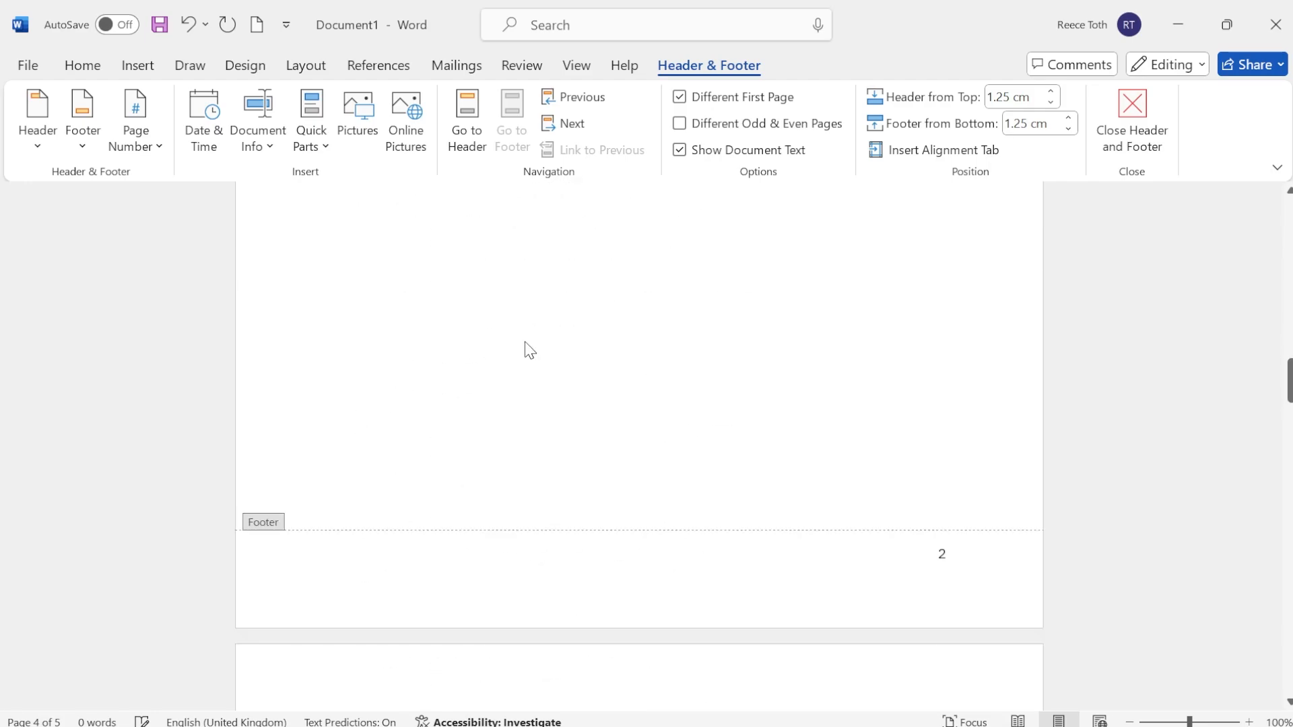
{"action": "scroll", "coordinate": [806, 372], "scroll_direction": "up", "scroll_amount": 9}
{"action": "scroll", "coordinate": [547, 337], "scroll_direction": "down", "scroll_amount": 10}
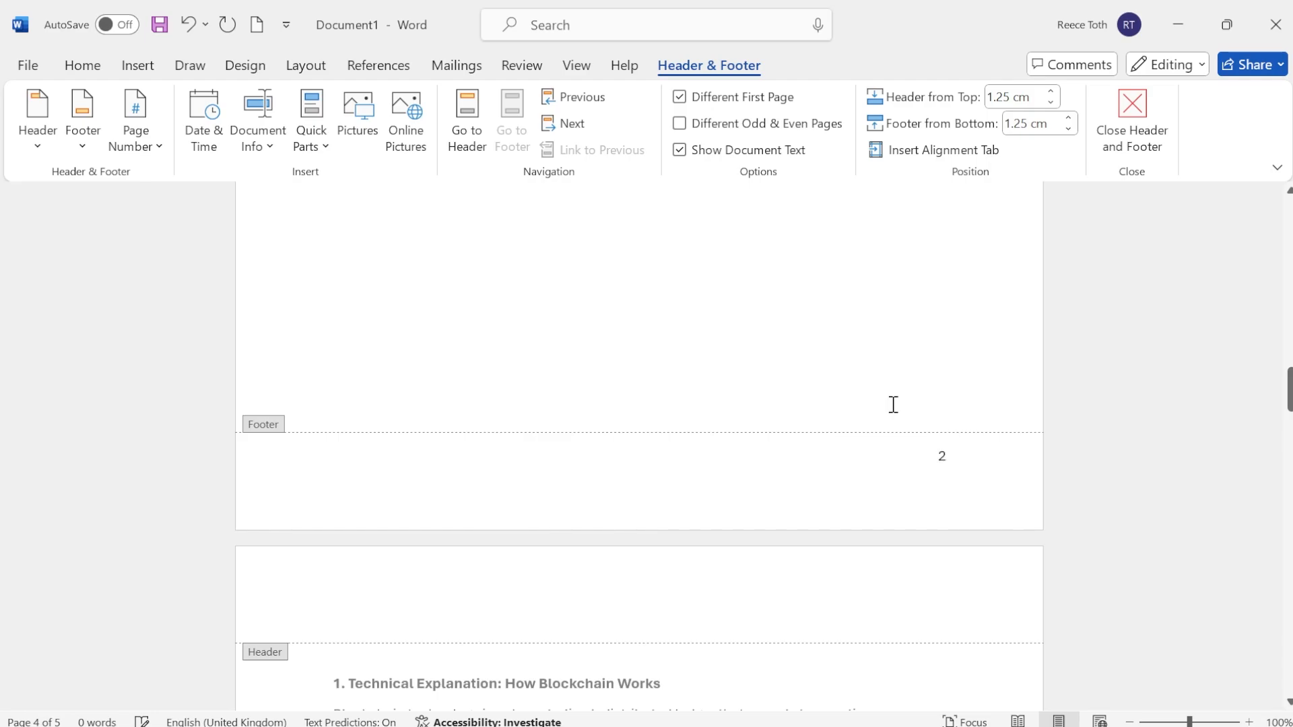
{"action": "scroll", "coordinate": [893, 404], "scroll_direction": "down", "scroll_amount": 1}
{"action": "scroll", "coordinate": [952, 413], "scroll_direction": "up", "scroll_amount": 1}
Change the page number format so that the page numbering starts at 0.
{"action": "left_click", "coordinate": [150, 144]}
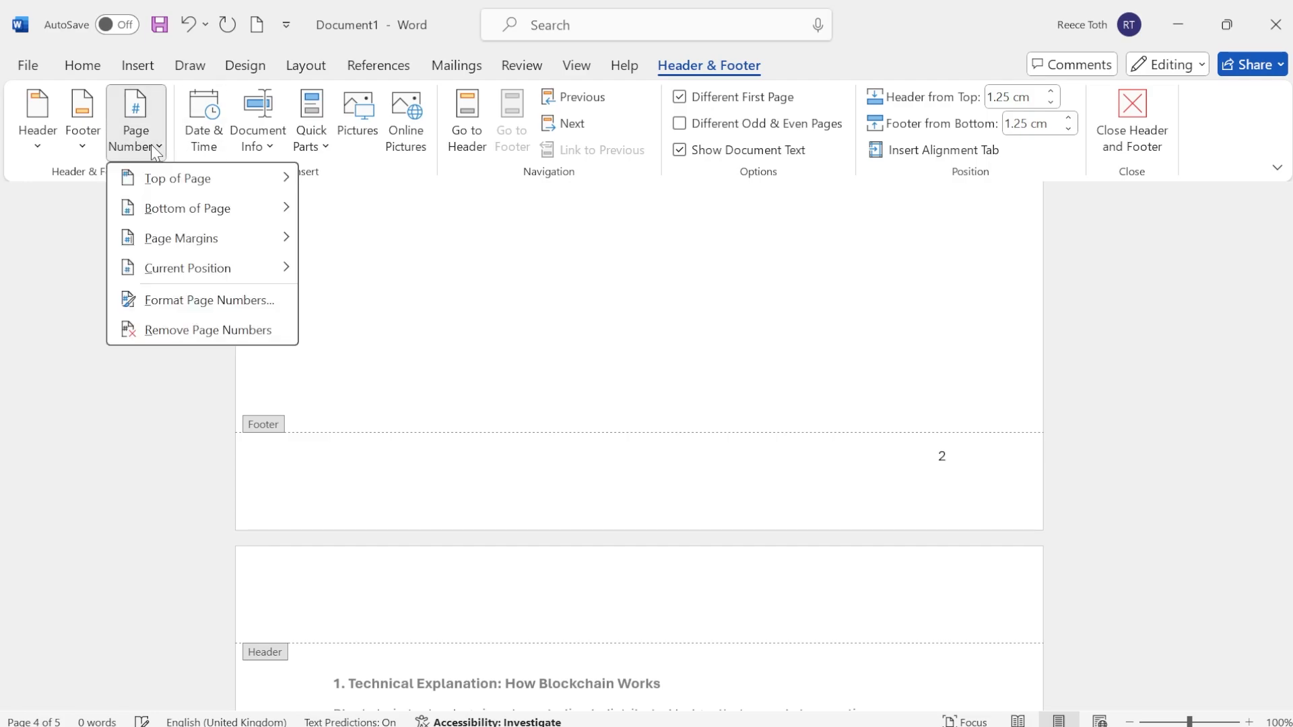
{"action": "left_click", "coordinate": [244, 308]}
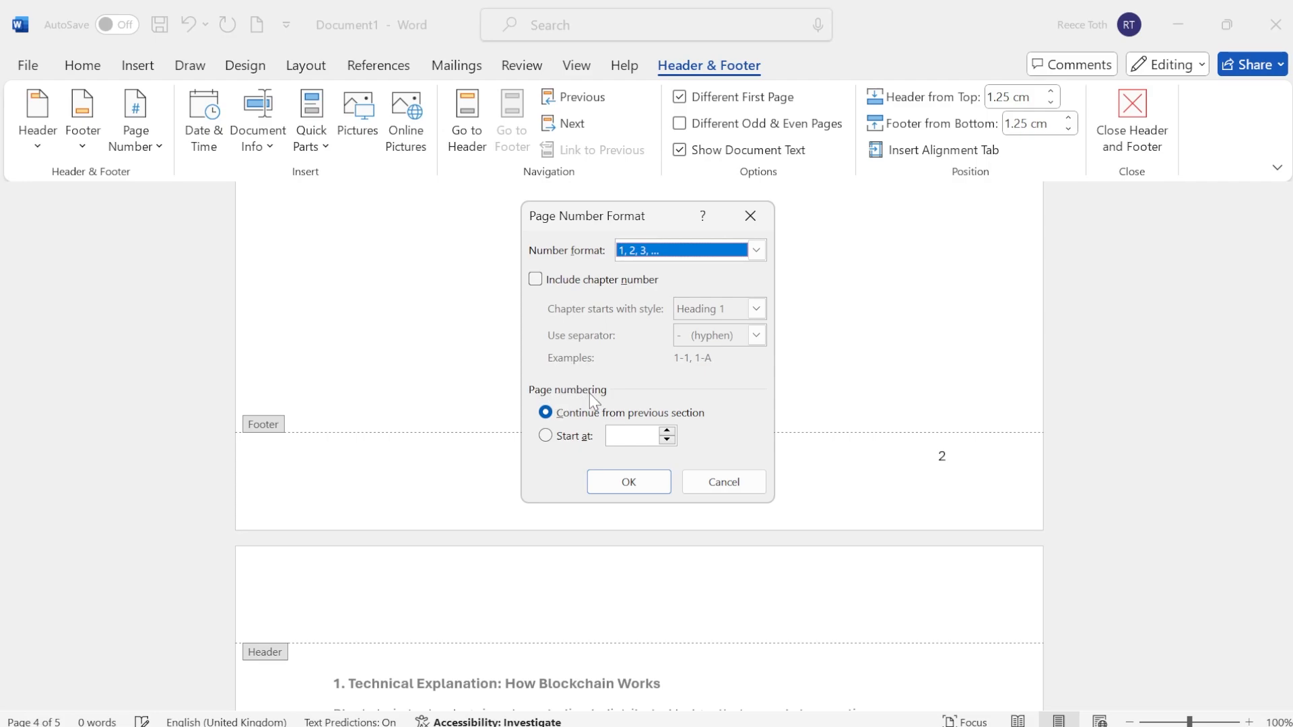
{"action": "left_click", "coordinate": [545, 436]}
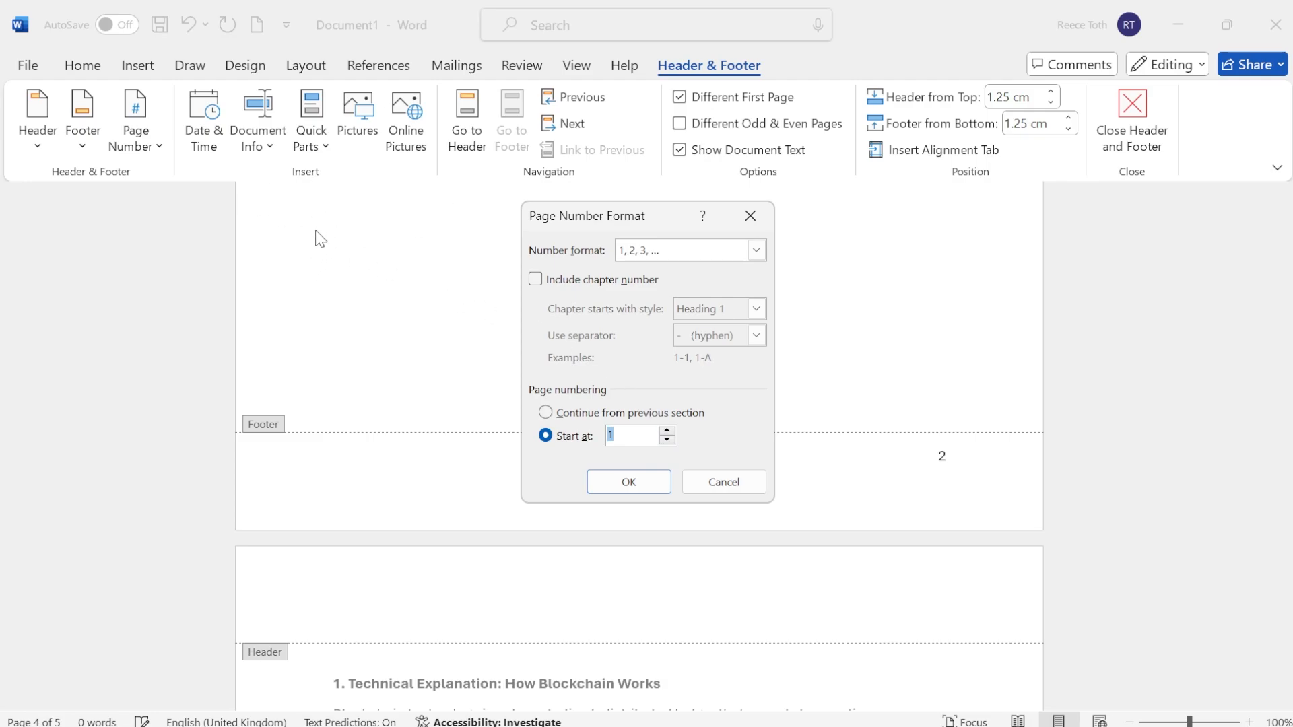
{"action": "left_click", "coordinate": [669, 439]}
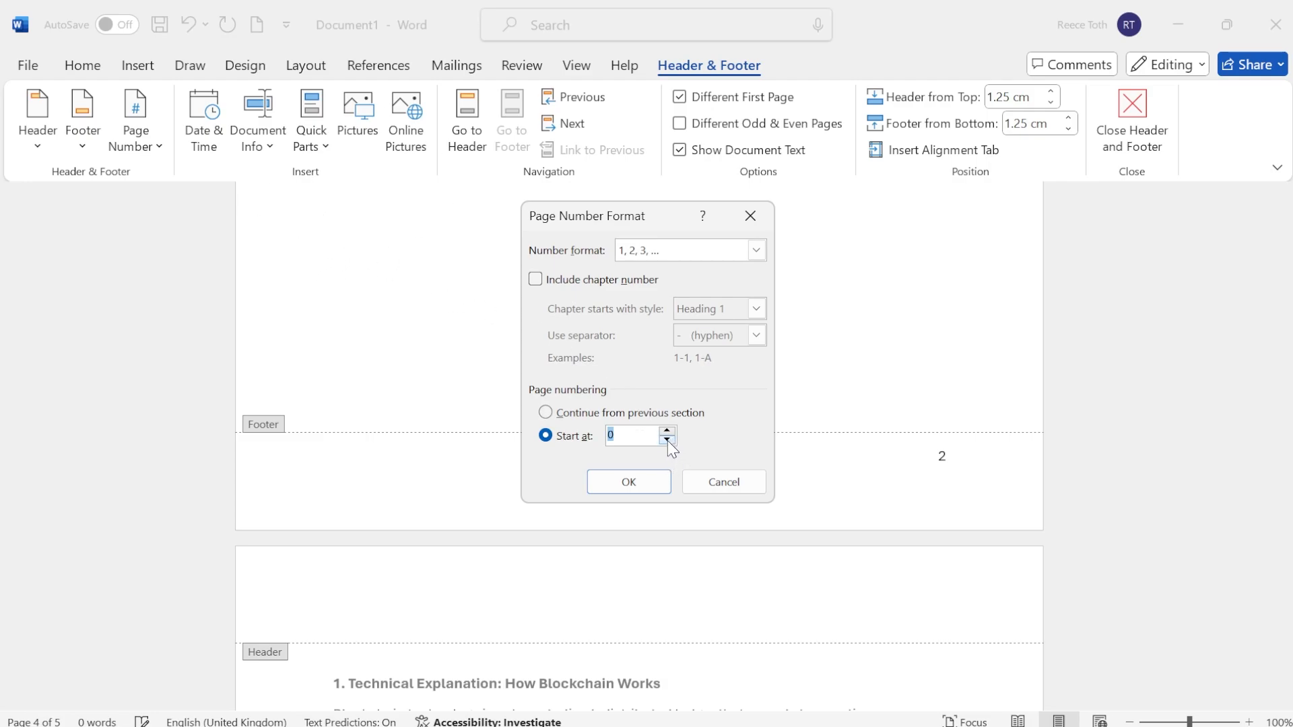
{"action": "left_click", "coordinate": [620, 490]}
Review the footers from the cover page through the table of contents and body pages to verify the numbering sequence.
{"action": "scroll", "coordinate": [708, 301], "scroll_direction": "up", "scroll_amount": 15}
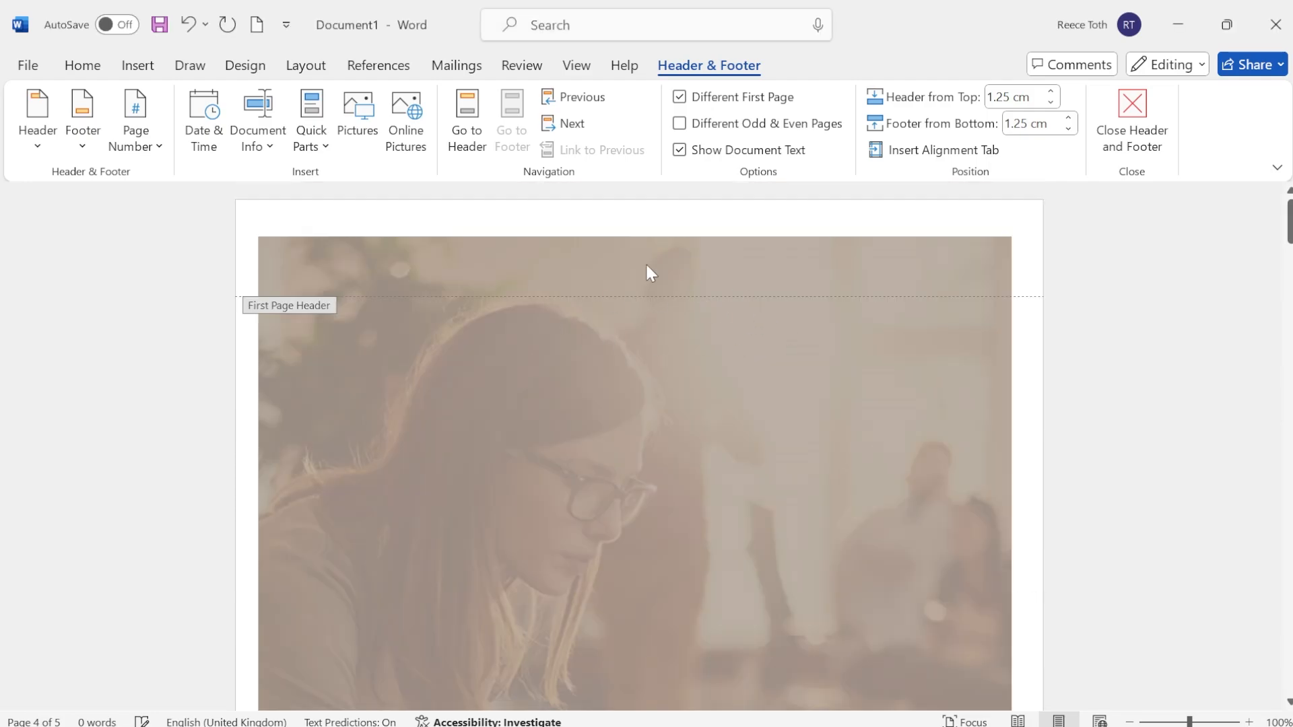
{"action": "scroll", "coordinate": [647, 269], "scroll_direction": "down", "scroll_amount": 9}
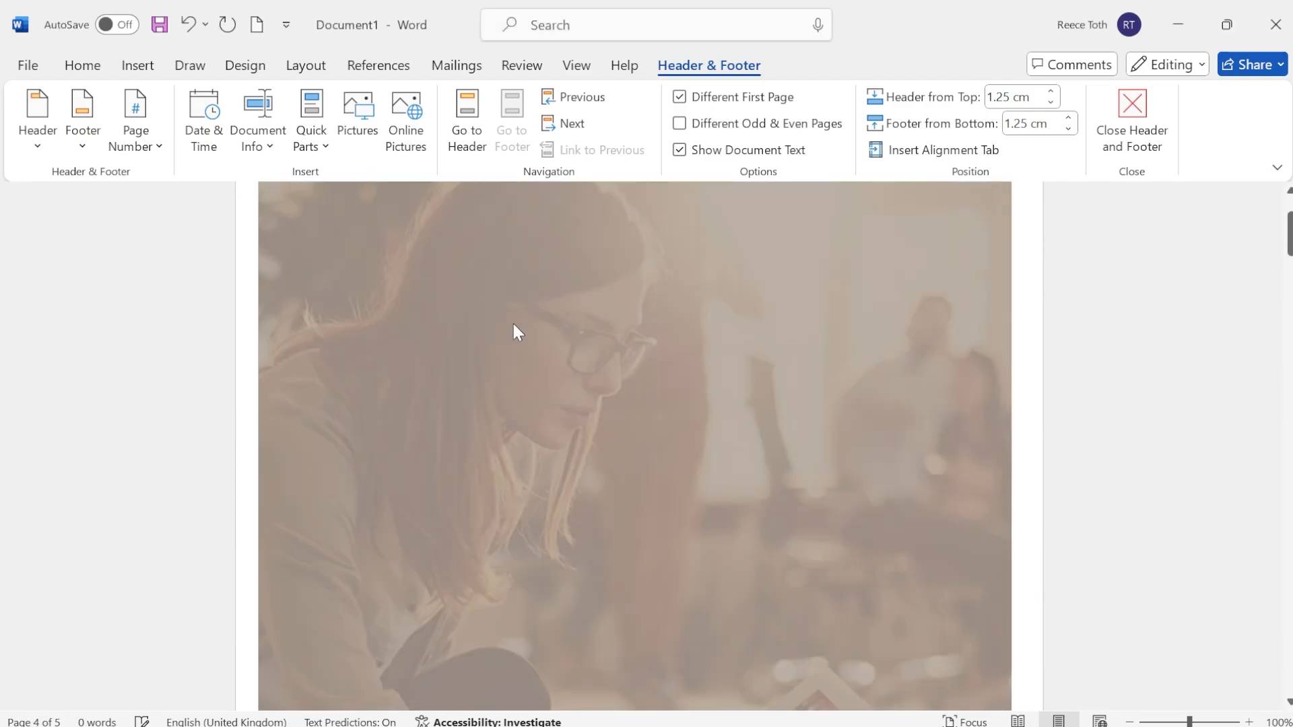
{"action": "scroll", "coordinate": [714, 371], "scroll_direction": "down", "scroll_amount": 3}
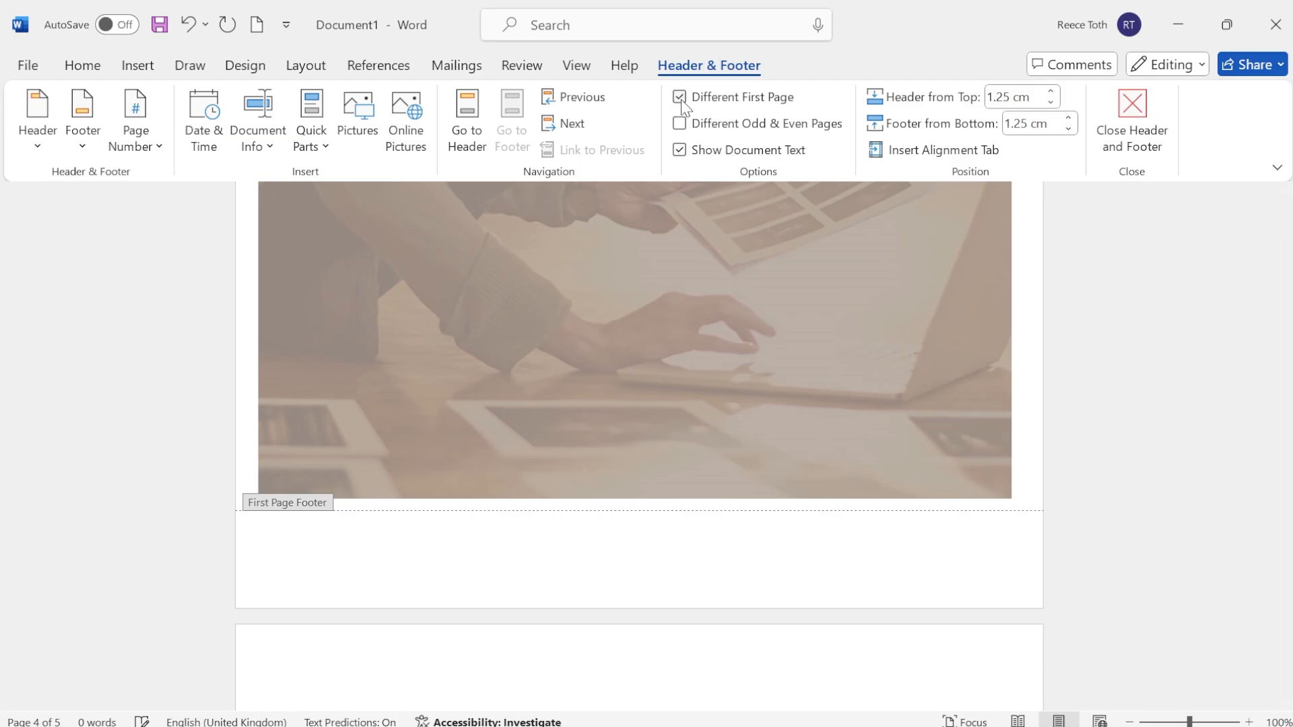
{"action": "scroll", "coordinate": [694, 428], "scroll_direction": "down", "scroll_amount": 18}
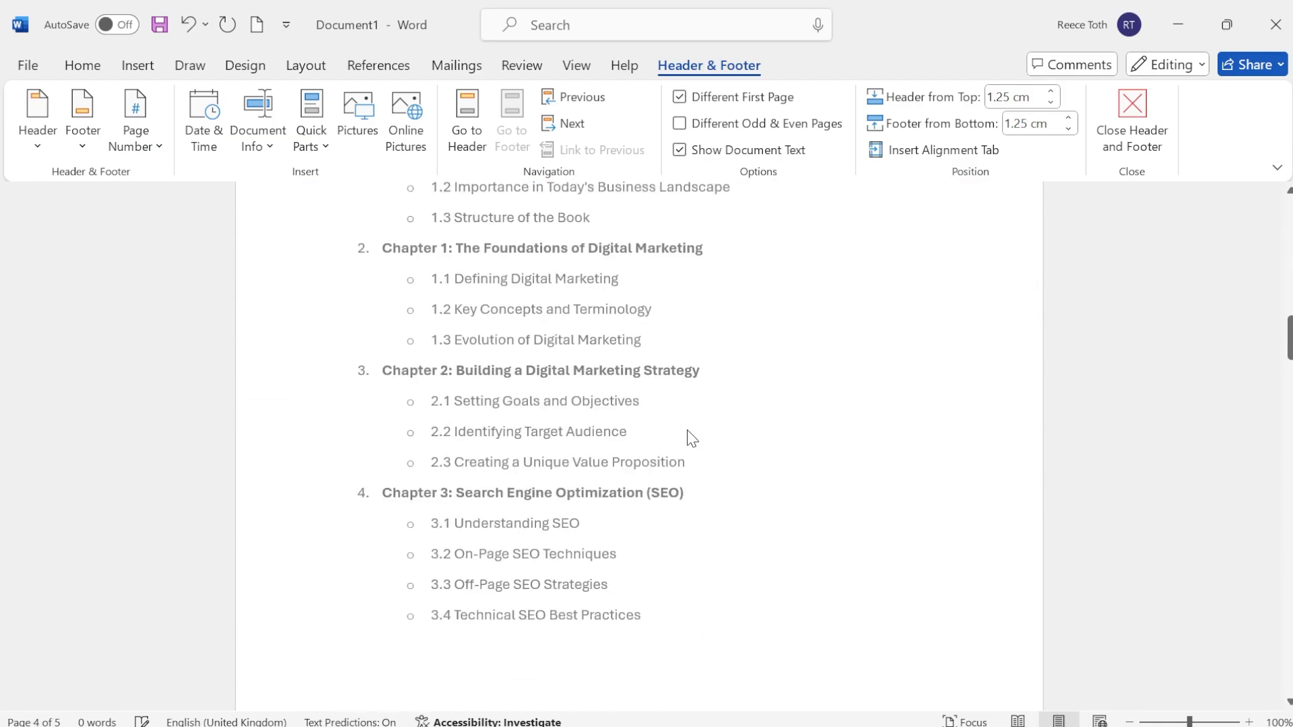
{"action": "scroll", "coordinate": [1022, 451], "scroll_direction": "down", "scroll_amount": 5}
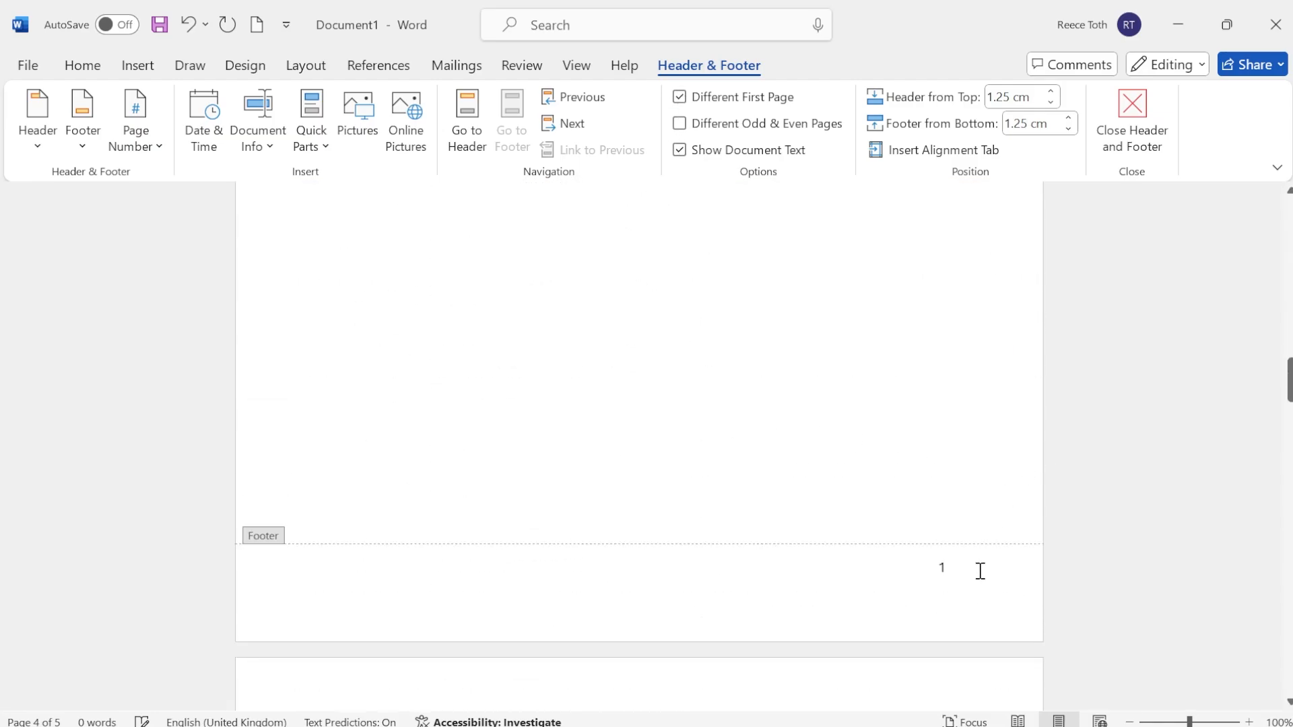
{"action": "scroll", "coordinate": [806, 442], "scroll_direction": "down", "scroll_amount": 20}
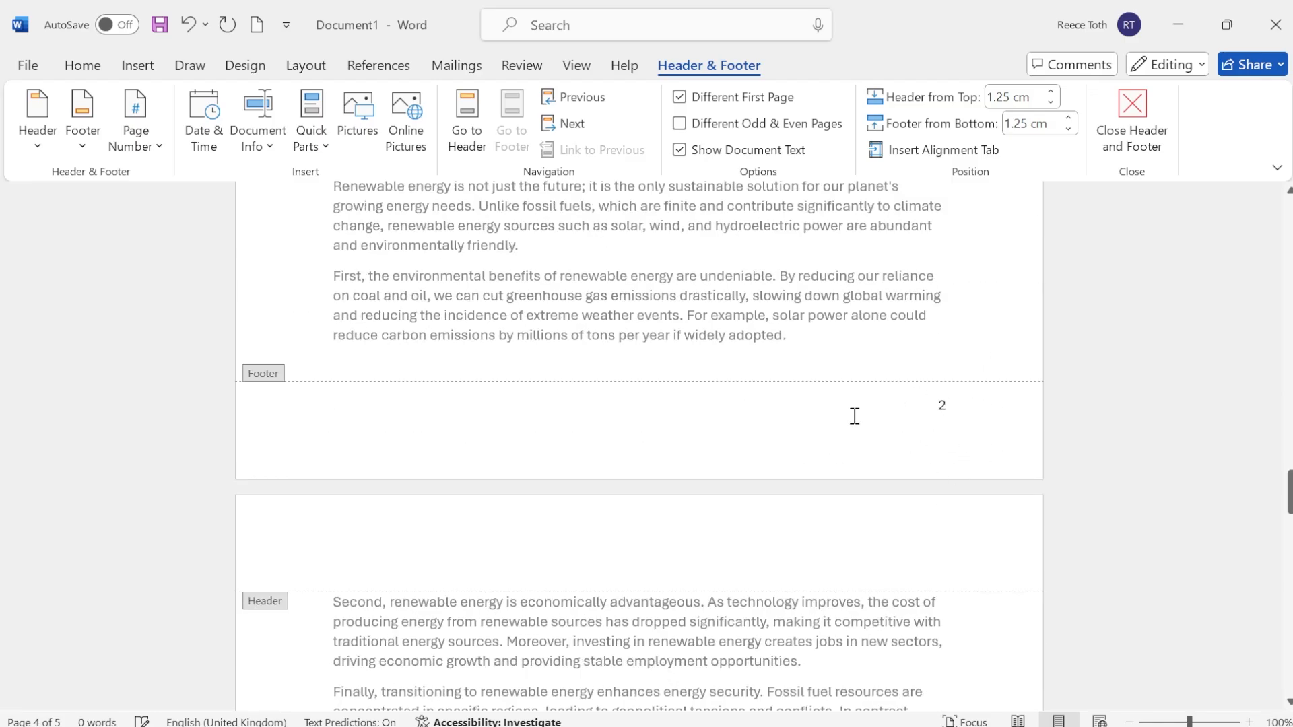
{"action": "scroll", "coordinate": [854, 416], "scroll_direction": "up", "scroll_amount": 1}
{"action": "scroll", "coordinate": [1013, 453], "scroll_direction": "up", "scroll_amount": 1}
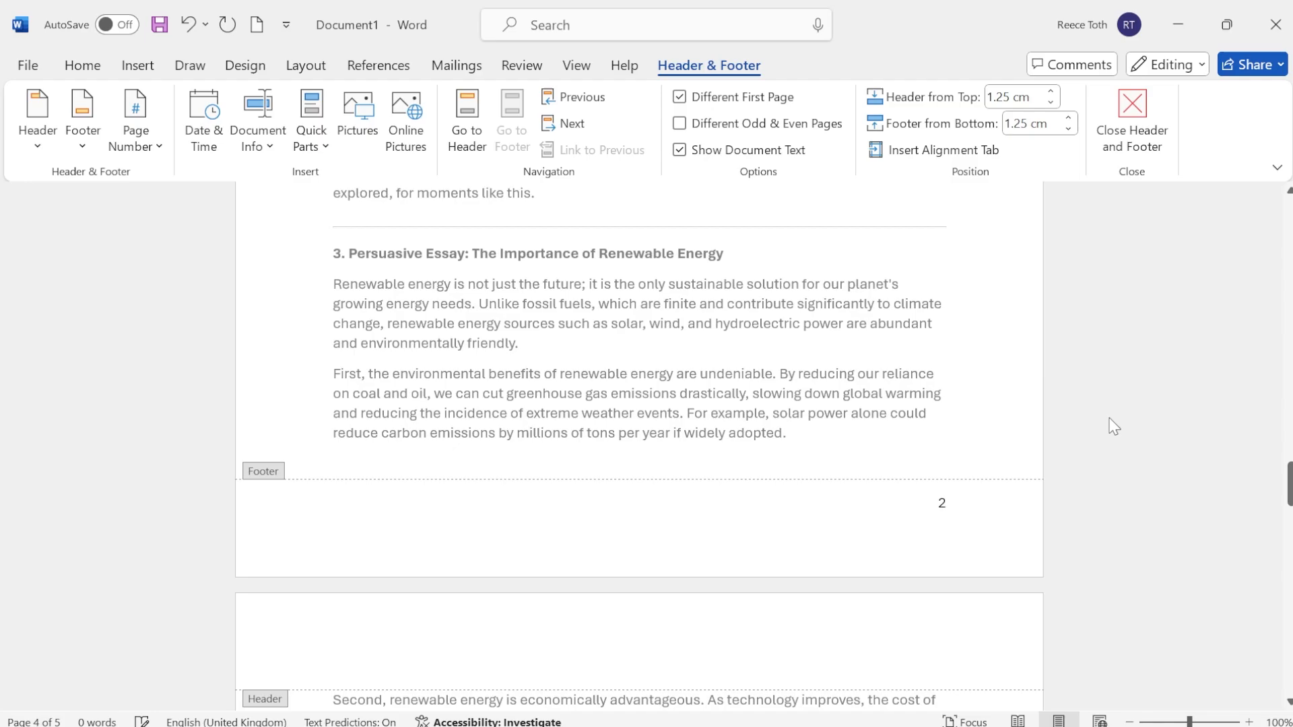
{"action": "scroll", "coordinate": [923, 412], "scroll_direction": "up", "scroll_amount": 1}
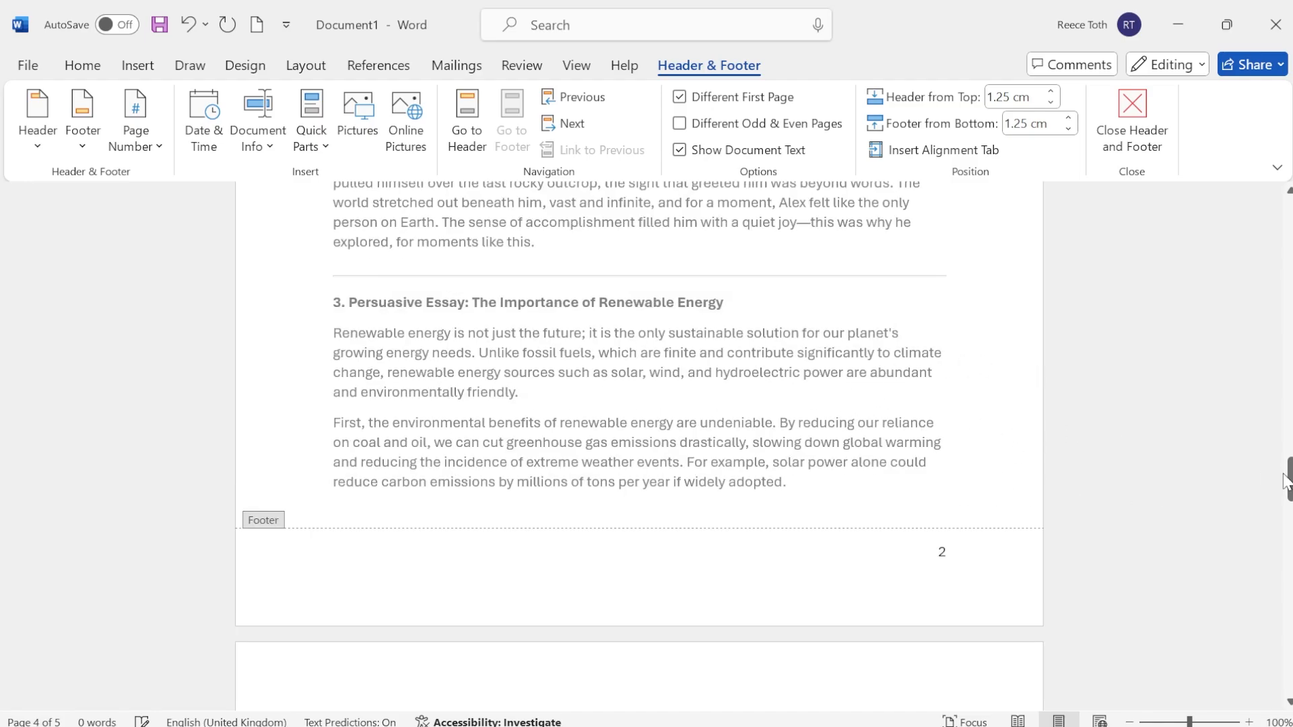
{"action": "left_click_drag", "start_coordinate": [1288, 479], "coordinate": [1288, 441]}
{"action": "scroll", "coordinate": [946, 422], "scroll_direction": "up", "scroll_amount": 3}
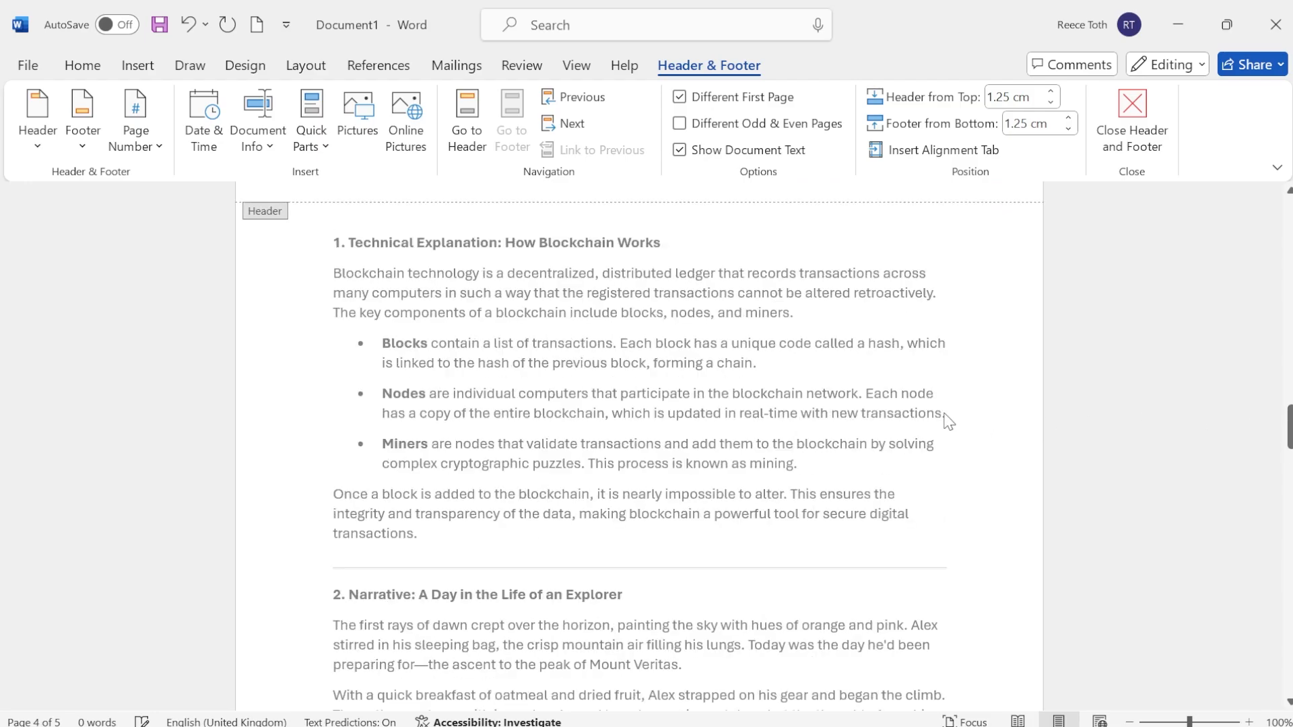
{"action": "scroll", "coordinate": [936, 429], "scroll_direction": "down", "scroll_amount": 10}
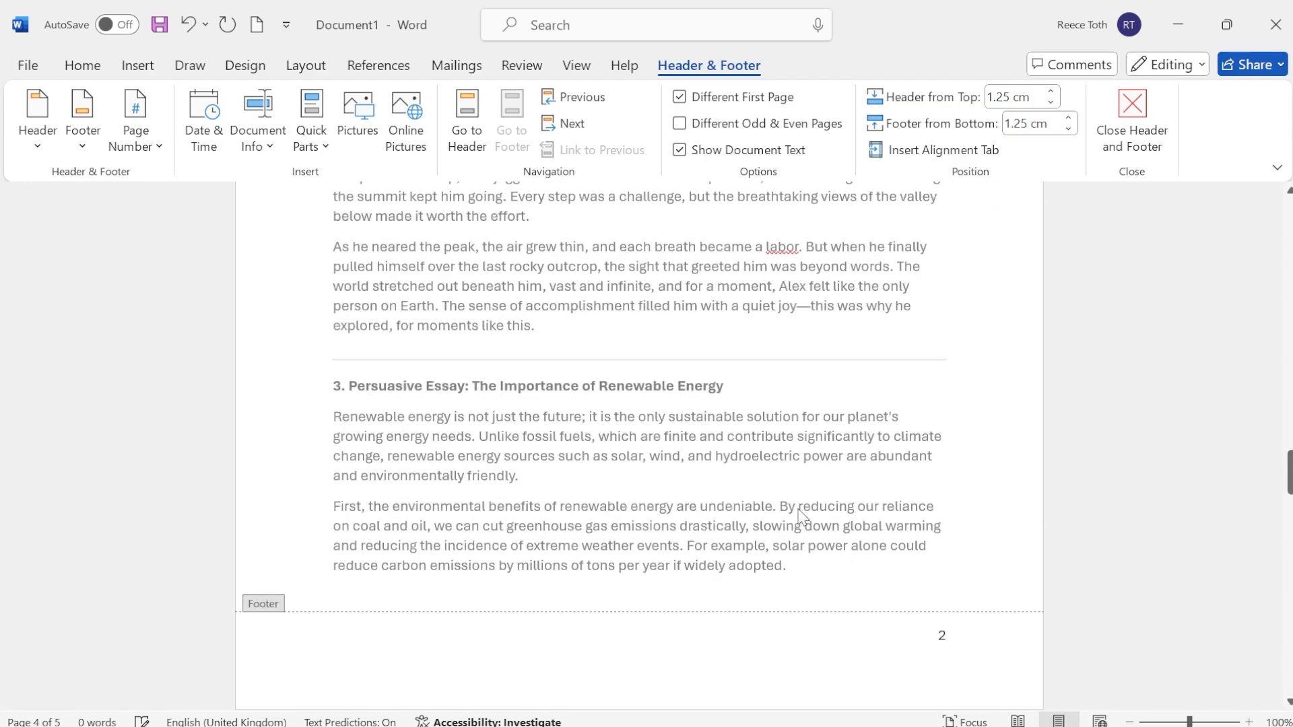
{"action": "scroll", "coordinate": [802, 516], "scroll_direction": "down", "scroll_amount": 1}
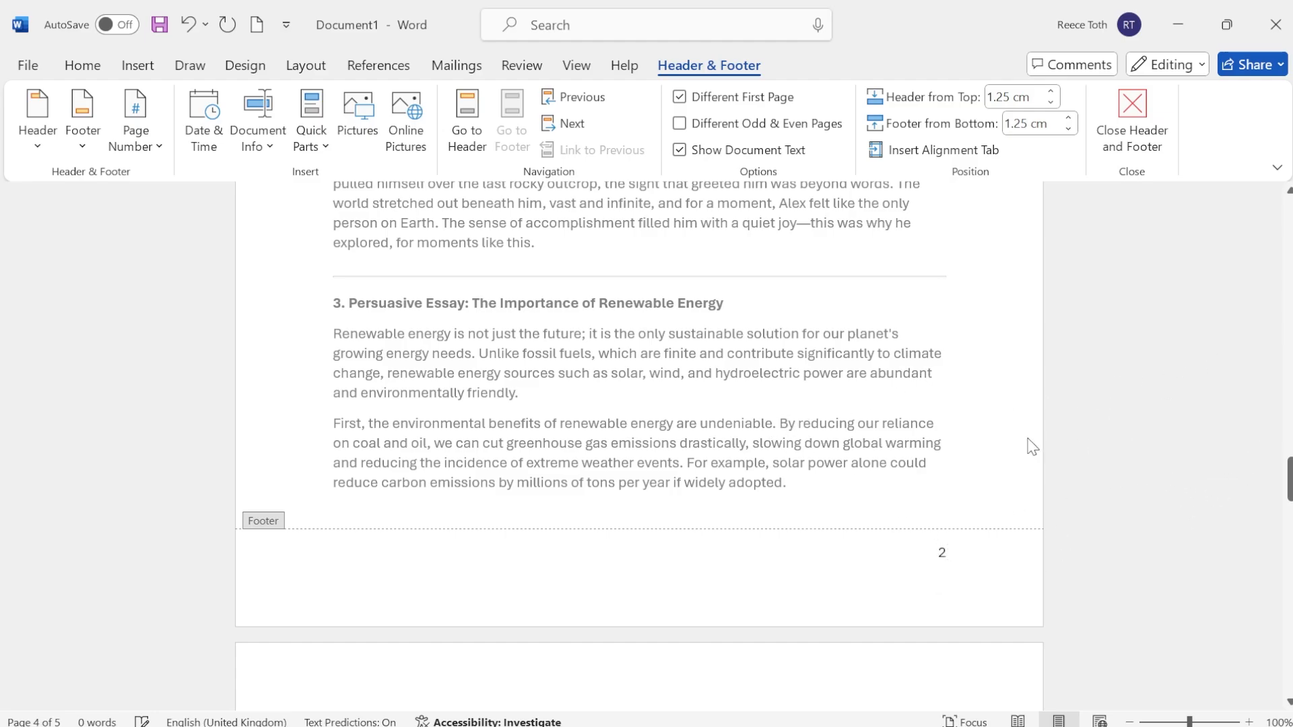
Turn off the Different First Page option and remove the page numbers from the document.
{"action": "left_click_drag", "start_coordinate": [961, 552], "coordinate": [941, 547]}
{"action": "left_click", "coordinate": [680, 98]}
{"action": "left_click", "coordinate": [132, 138]}
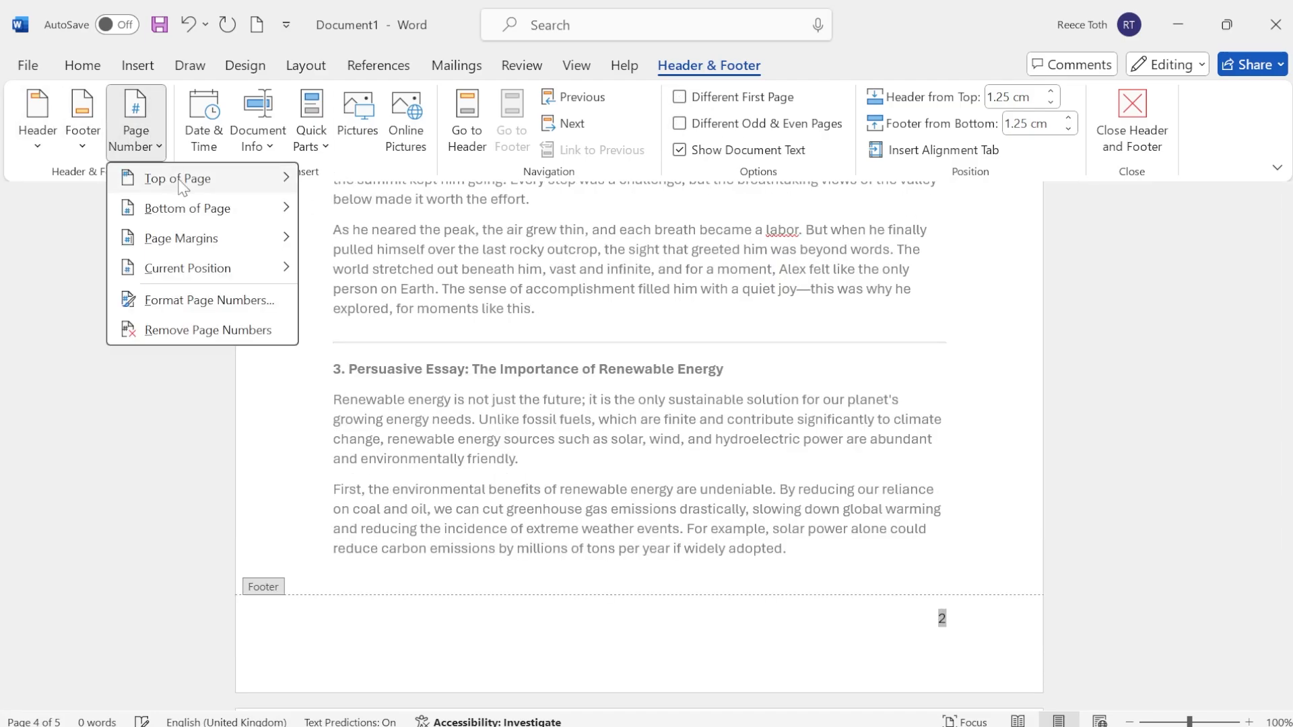
{"action": "left_click", "coordinate": [202, 332]}
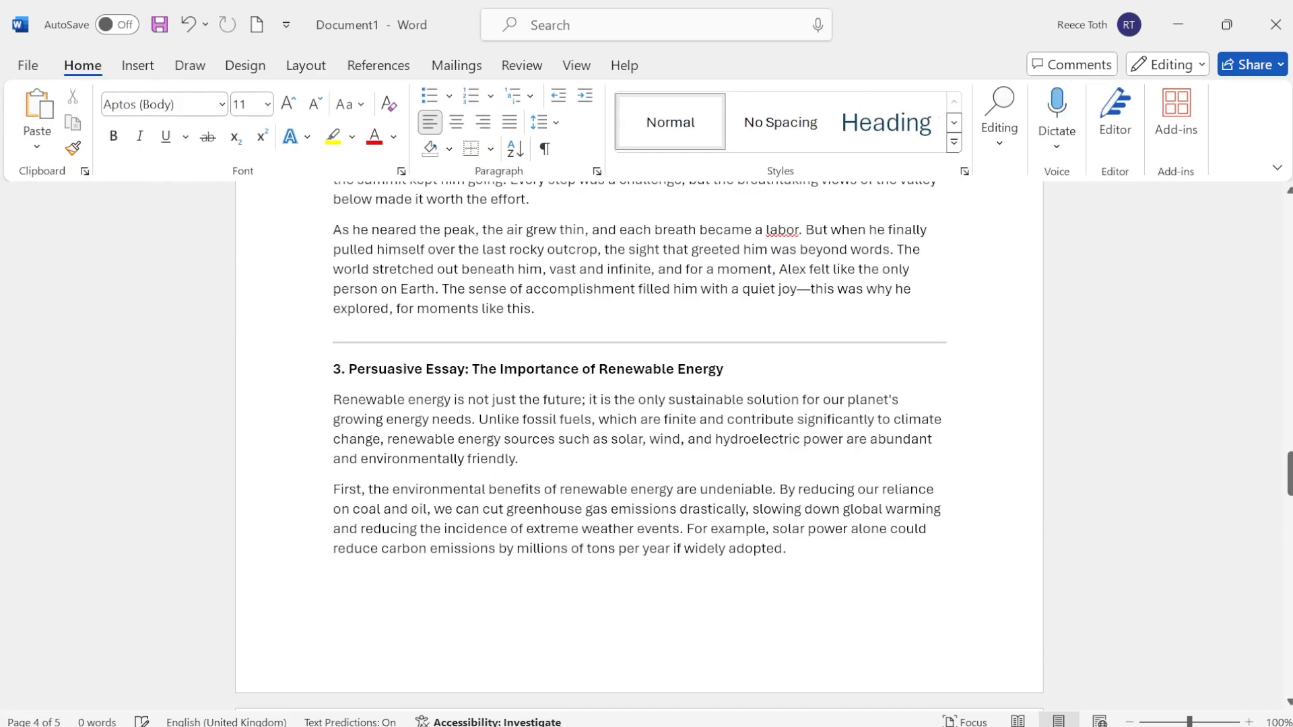
{"action": "left_click_drag", "start_coordinate": [1288, 502], "coordinate": [1287, 225]}
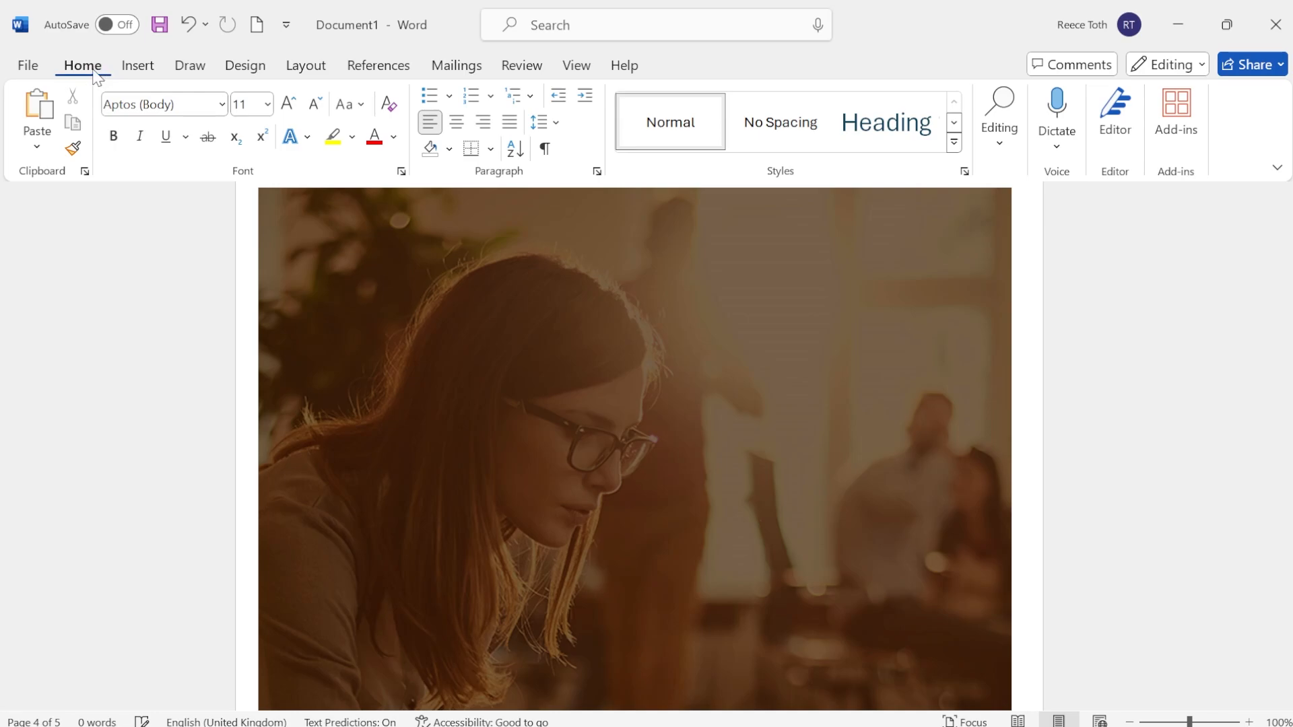
Show the paragraph marks and other hidden formatting symbols throughout the document.
{"action": "left_click", "coordinate": [546, 151]}
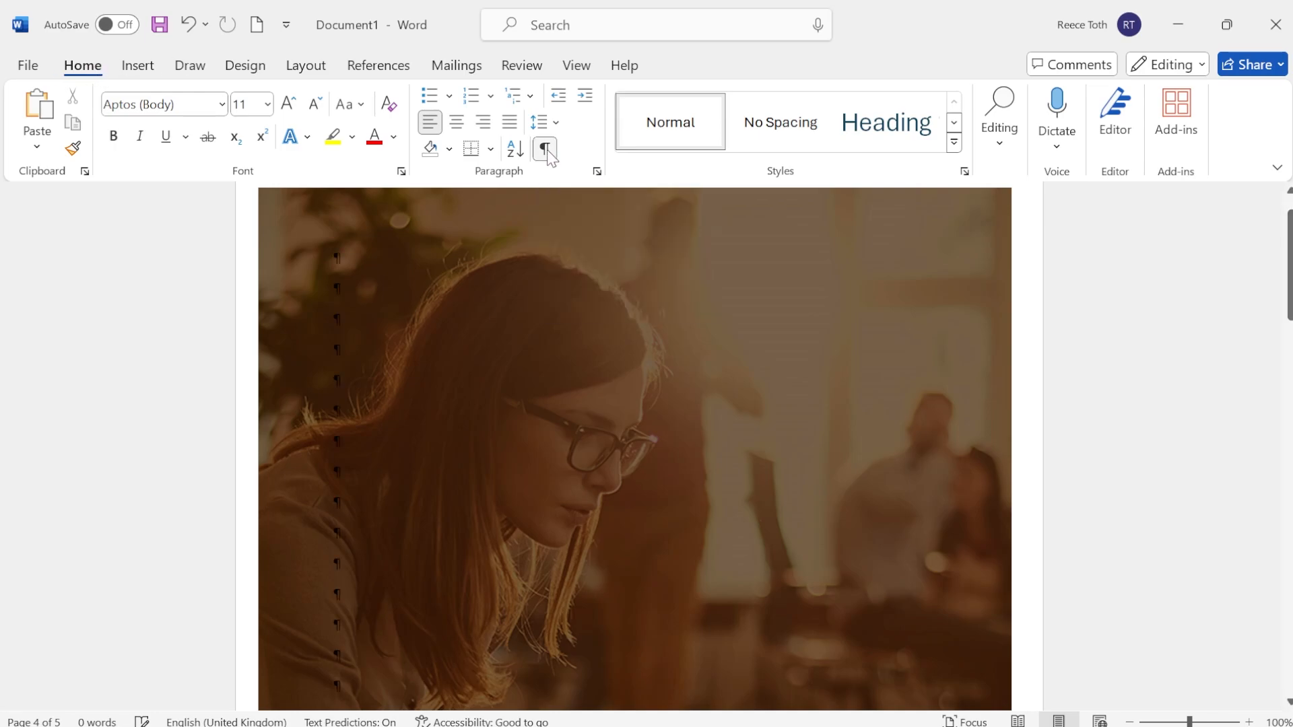
{"action": "scroll", "coordinate": [436, 321], "scroll_direction": "down", "scroll_amount": 8}
{"action": "scroll", "coordinate": [460, 419], "scroll_direction": "down", "scroll_amount": 6}
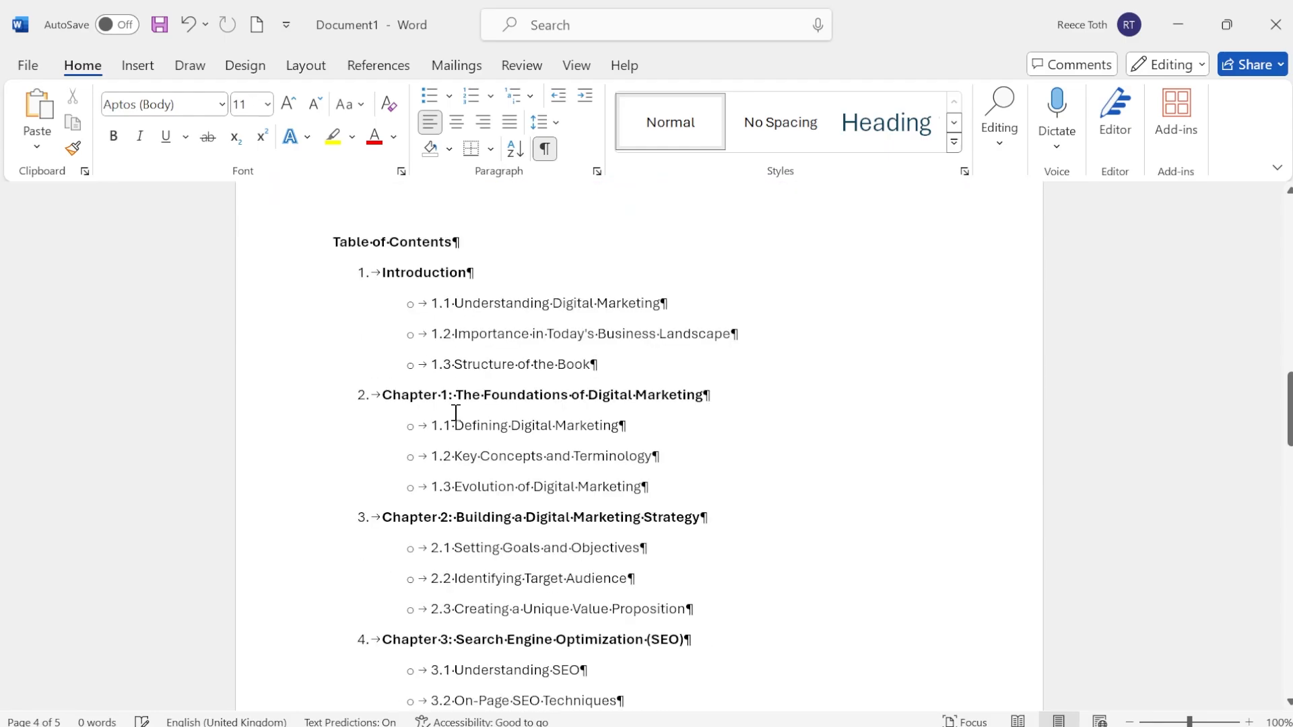
{"action": "scroll", "coordinate": [511, 402], "scroll_direction": "down", "scroll_amount": 6}
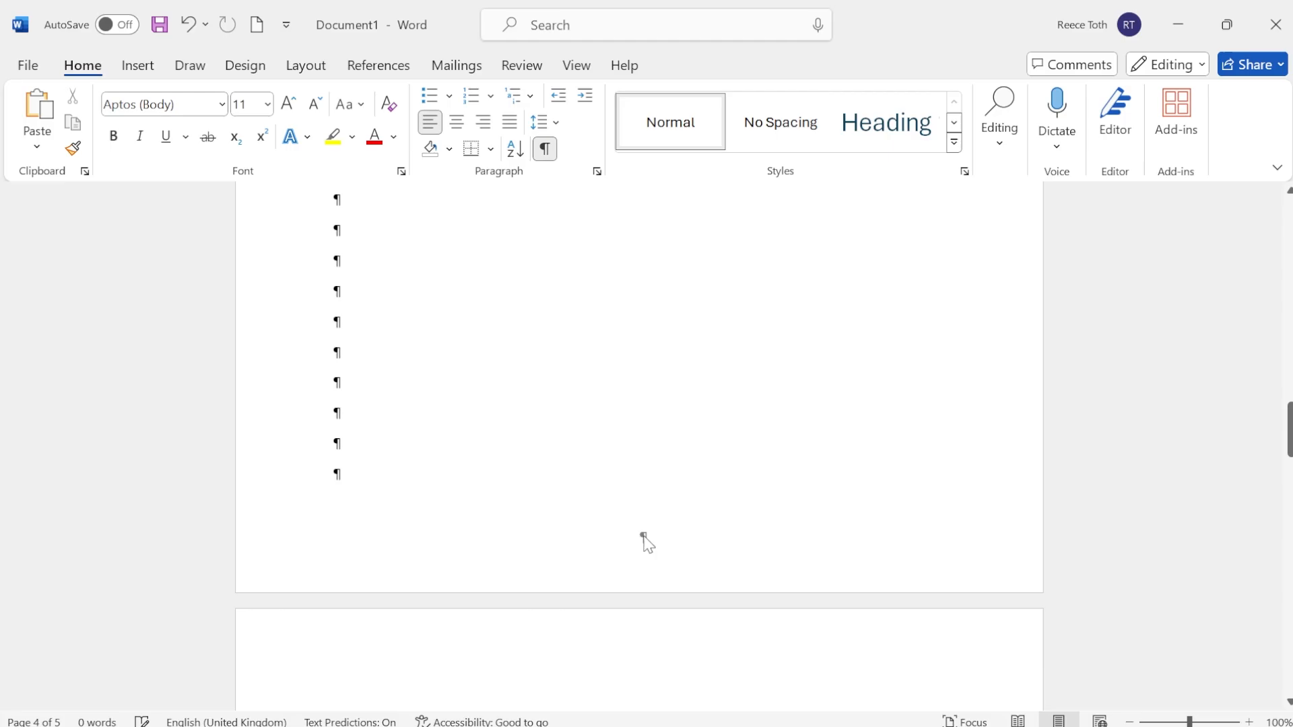
Delete the run of empty paragraphs between the end of the table of contents and the "1. Technical Explanation" heading, leaving one blank line.
{"action": "scroll", "coordinate": [514, 514], "scroll_direction": "up", "scroll_amount": 3}
{"action": "scroll", "coordinate": [531, 519], "scroll_direction": "down", "scroll_amount": 2}
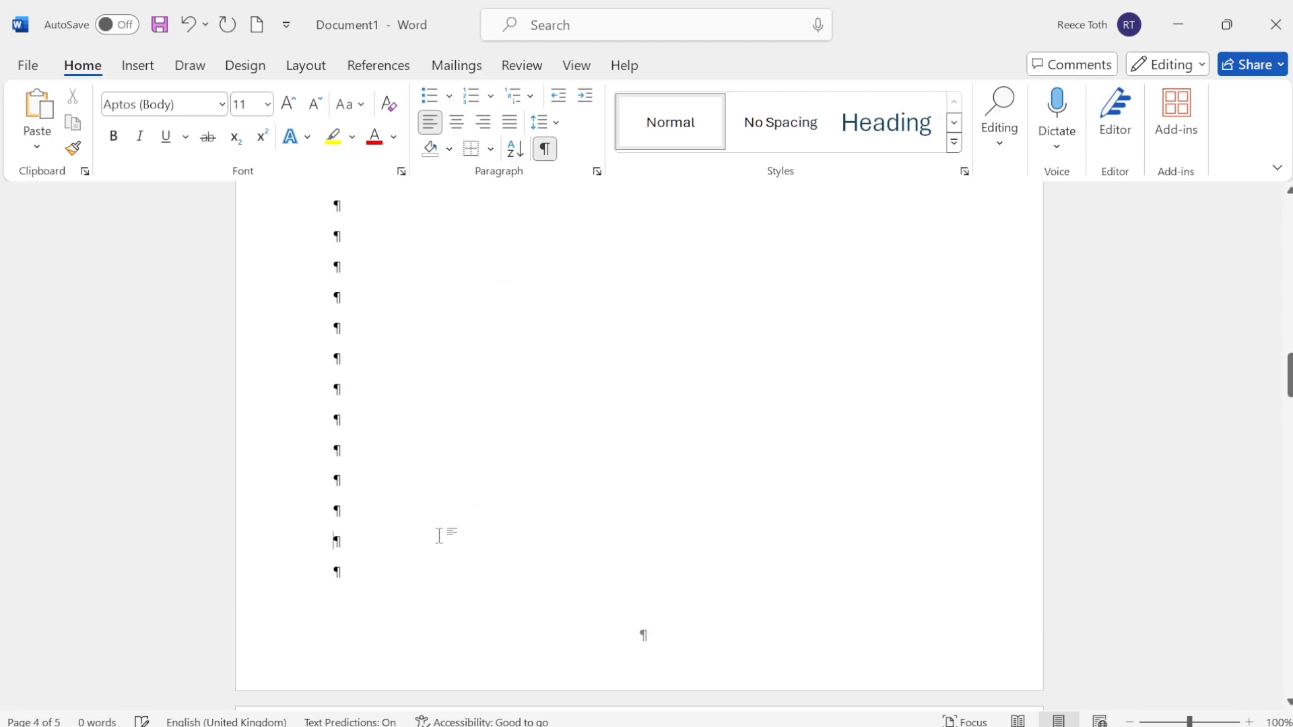
{"action": "left_click_drag", "start_coordinate": [373, 576], "coordinate": [289, 317]}
{"action": "scroll", "coordinate": [291, 413], "scroll_direction": "up", "scroll_amount": 2}
{"action": "type", "text": "1. Technical Explanation: How Blockchain Works Blockchain technology is a decentralized, distributed ledger that records transactions across many computers in such a way that the registered transactions cannot be altered retroactively. The key components of a blockchain include blocks, nodes, and miners. Blocks contain a list of transactions. Each block has a unique code called a hash, which is linked to the hash of the previous block, forming a chain. Nodes are individual computers that participate in the blockchain network. Each node has a copy of the entire blockchain, which is updated in real-time with new transactions. Miners are nodes that validate transactions and add them to the blockchain by solving complex cryptographic puzzles. This process is known as mining. Once a block is added to the blockchain, it is nearly impossible to alter. This ensures the integrity and transparency of the data, making blockchain a powerful tool for secure digital transactions."}
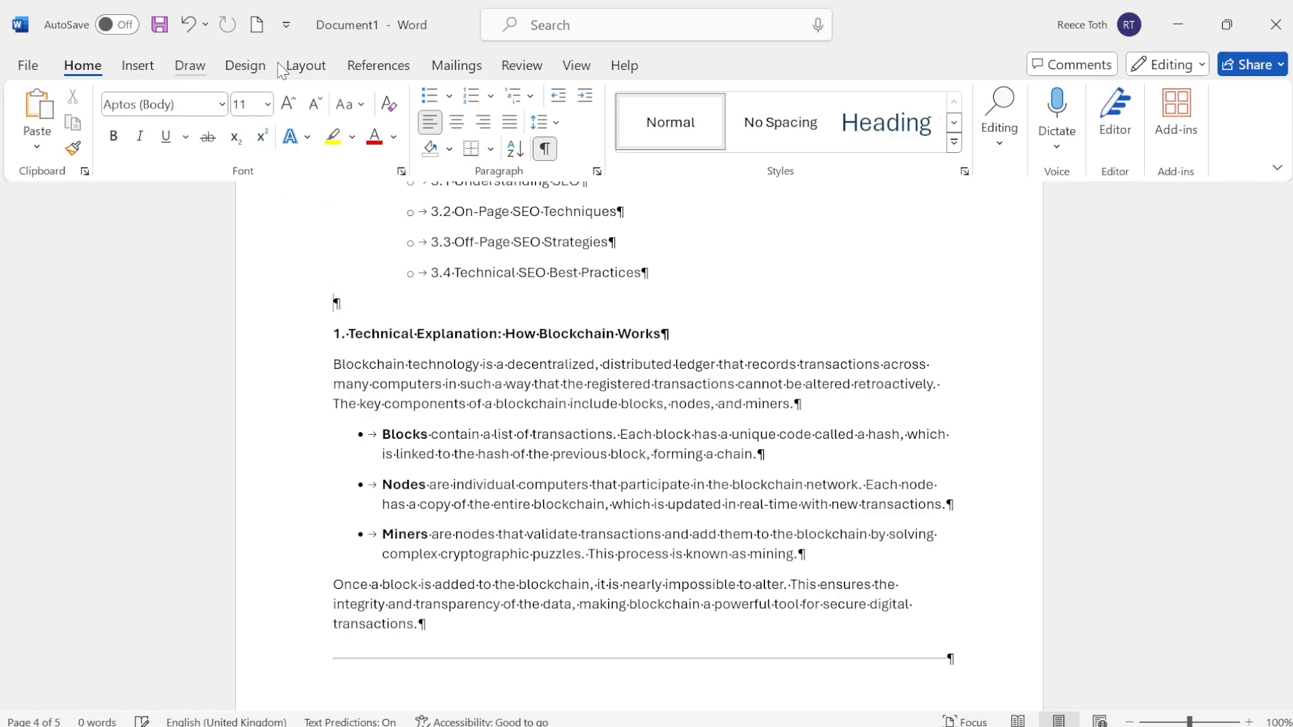
Insert a Next Page section break at the blank line before the "1. Technical Explanation: How Blockchain Works" heading.
{"action": "left_click", "coordinate": [305, 66]}
{"action": "left_click", "coordinate": [273, 97]}
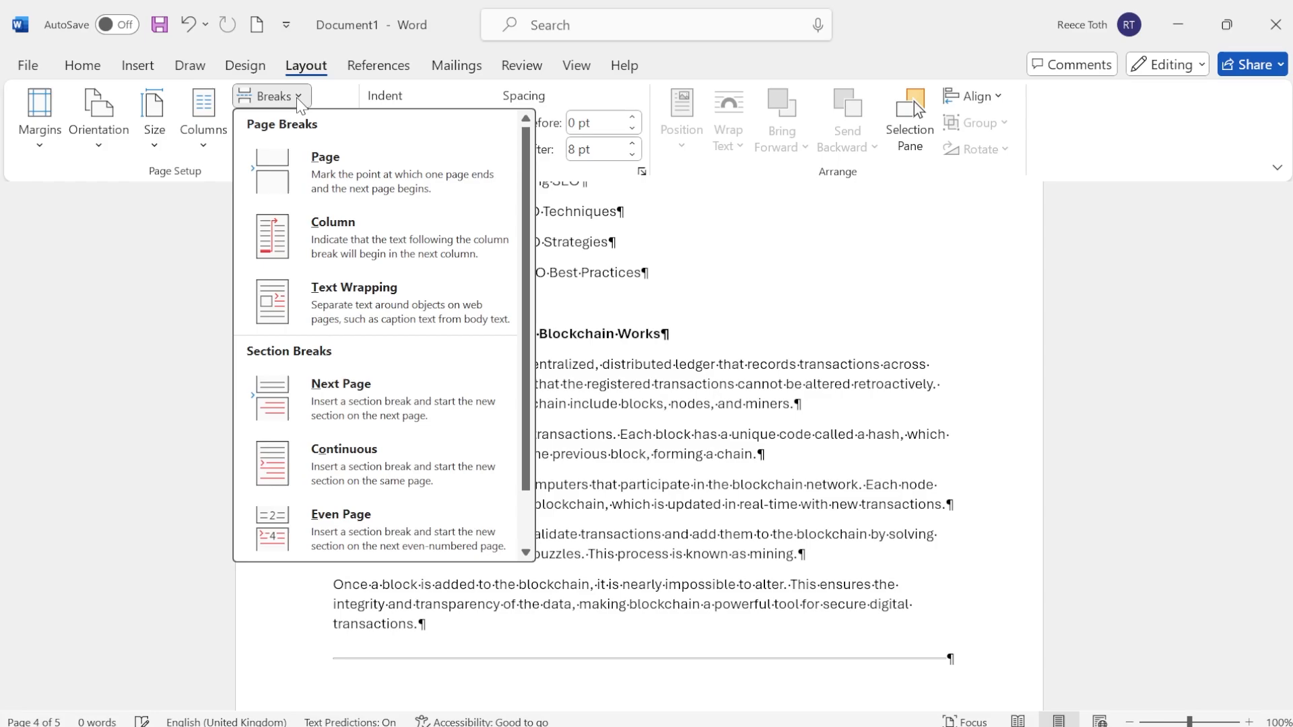
{"action": "left_click", "coordinate": [382, 398]}
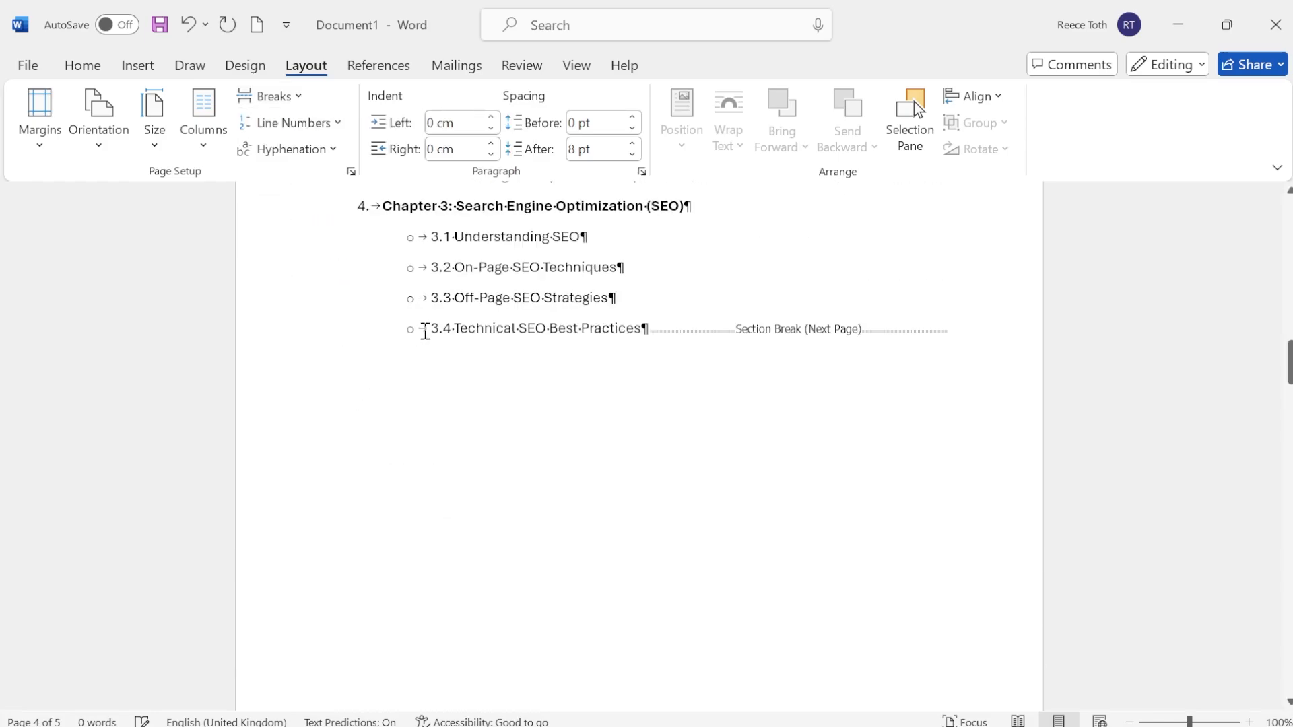
Examine the section break at the end of the table of contents and the pages before and after it.
{"action": "scroll", "coordinate": [425, 333], "scroll_direction": "up", "scroll_amount": 8}
{"action": "scroll", "coordinate": [425, 333], "scroll_direction": "down", "scroll_amount": 5}
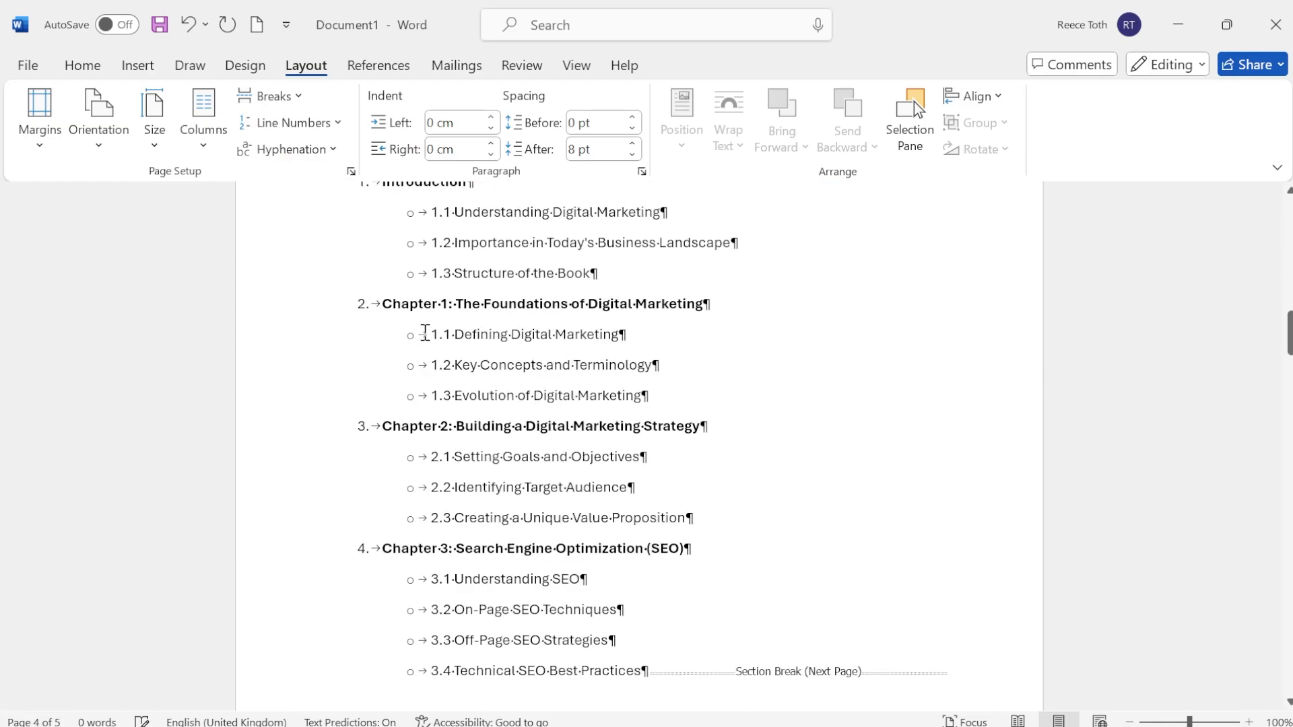
{"action": "scroll", "coordinate": [425, 333], "scroll_direction": "down", "scroll_amount": 7}
{"action": "scroll", "coordinate": [872, 363], "scroll_direction": "up", "scroll_amount": 4}
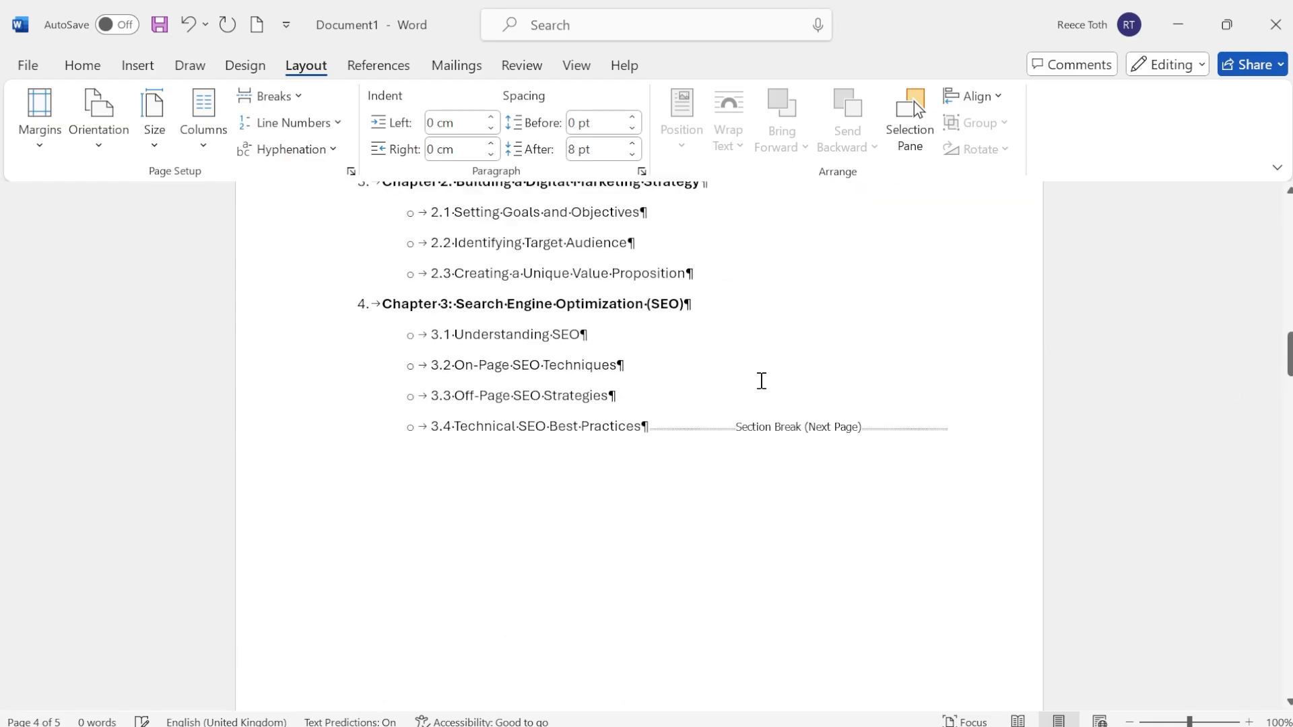
{"action": "scroll", "coordinate": [762, 382], "scroll_direction": "up", "scroll_amount": 4}
{"action": "mouse_move", "coordinate": [1289, 347]}
{"action": "left_mouse_down"}
{"action": "mouse_move", "coordinate": [1283, 268]}
{"action": "mouse_move", "coordinate": [1287, 368]}
{"action": "left_mouse_up"}
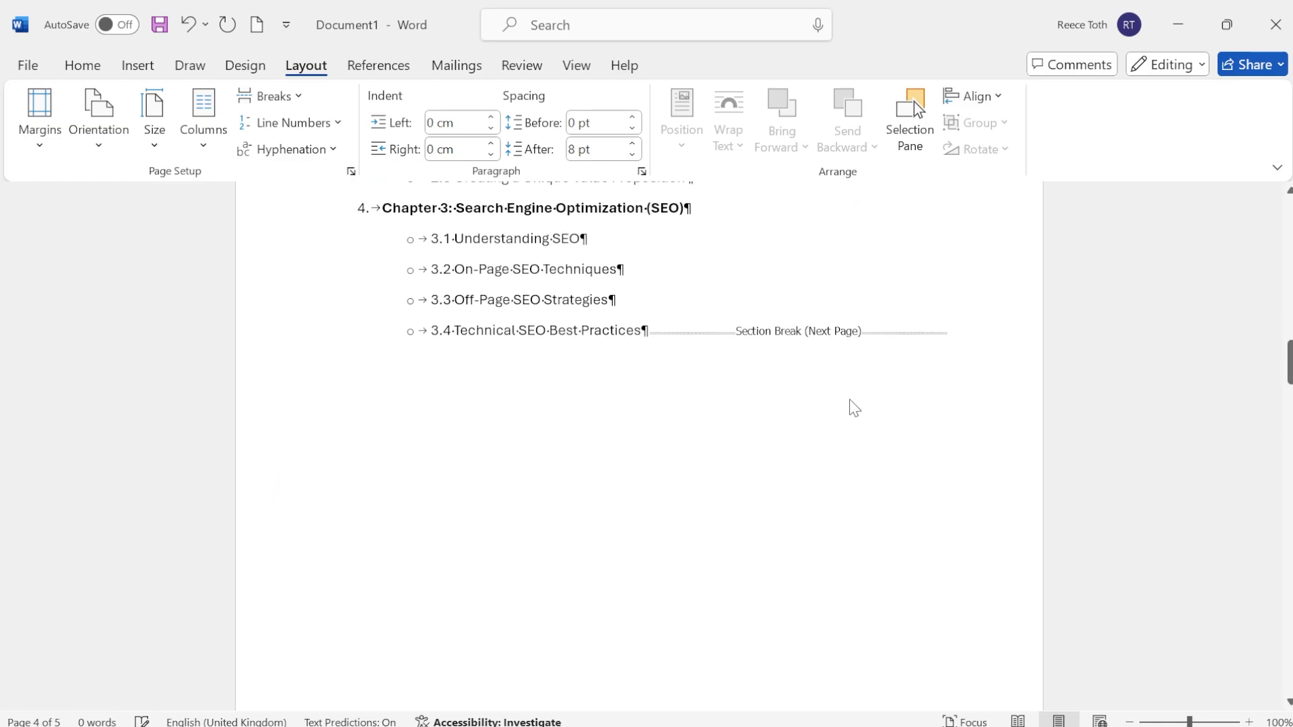
{"action": "scroll", "coordinate": [785, 370], "scroll_direction": "up", "scroll_amount": 4}
{"action": "scroll", "coordinate": [606, 329], "scroll_direction": "down", "scroll_amount": 12}
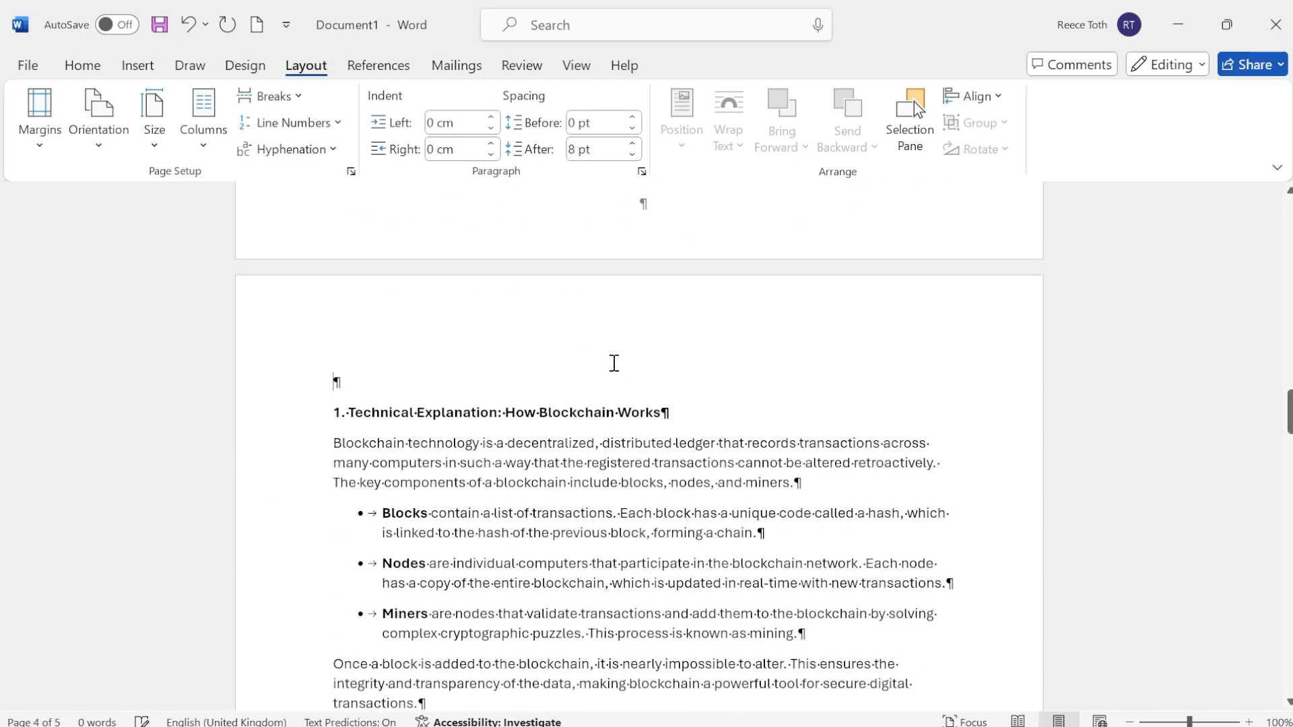
{"action": "scroll", "coordinate": [630, 237], "scroll_direction": "down", "scroll_amount": 3}
{"action": "scroll", "coordinate": [685, 516], "scroll_direction": "up", "scroll_amount": 12}
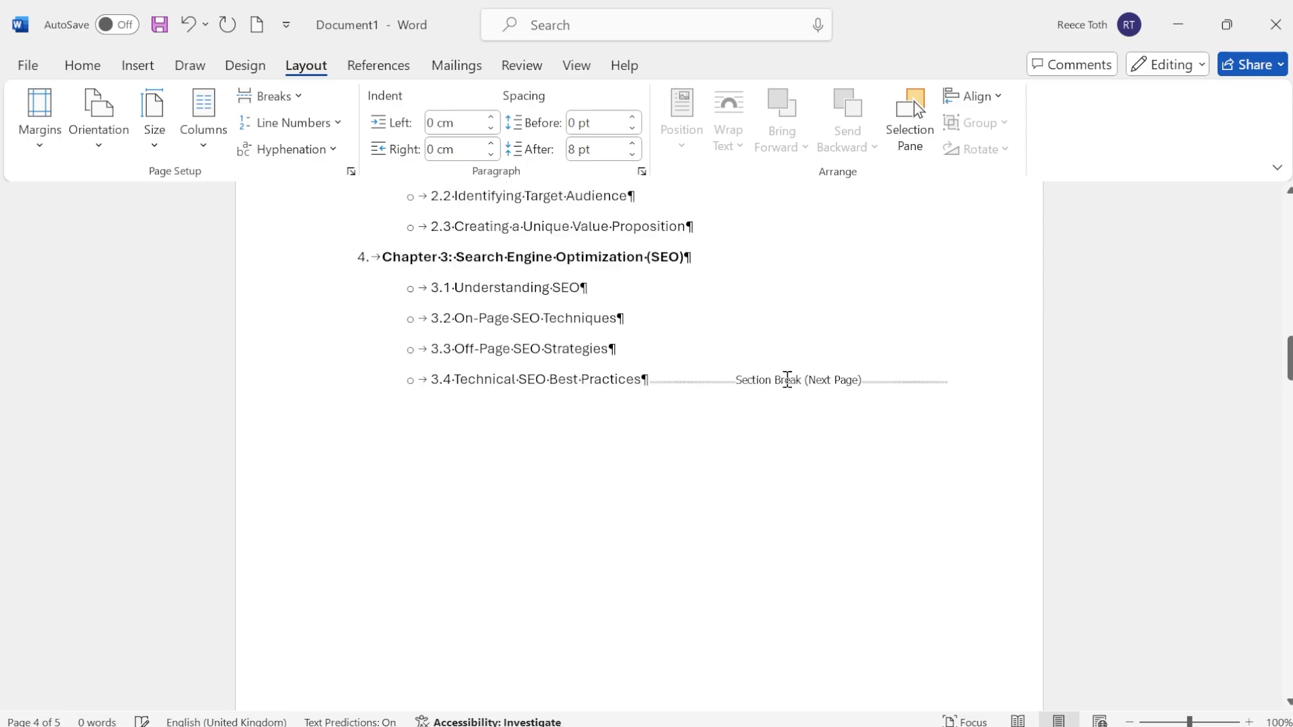
{"action": "scroll", "coordinate": [543, 465], "scroll_direction": "up", "scroll_amount": 3}
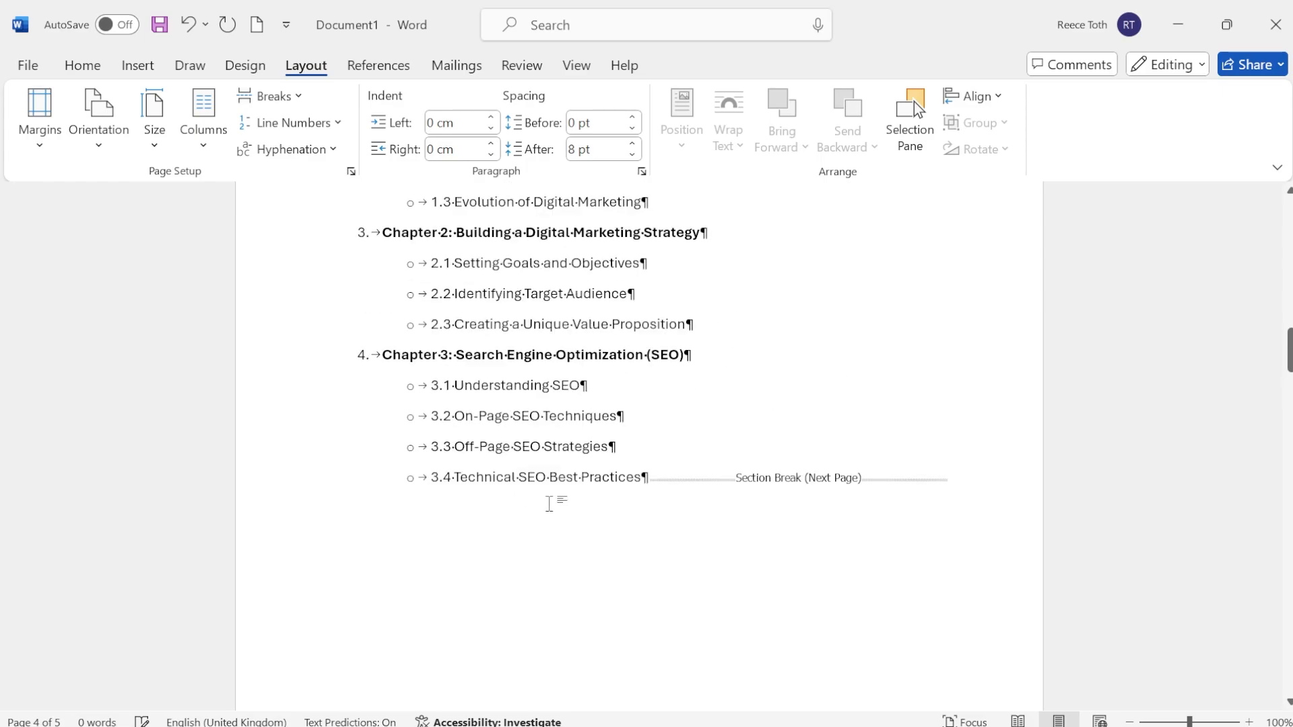
{"action": "scroll", "coordinate": [735, 508], "scroll_direction": "up", "scroll_amount": 12}
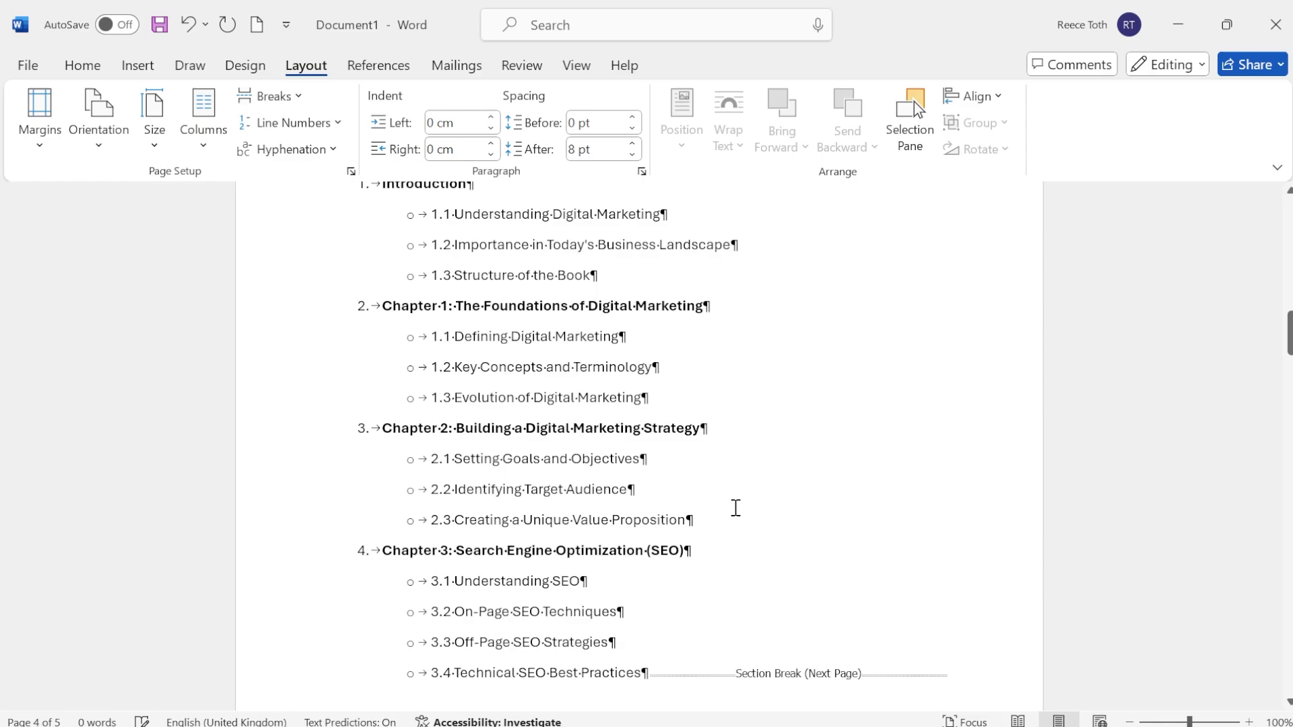
{"action": "scroll", "coordinate": [687, 447], "scroll_direction": "up", "scroll_amount": 7}
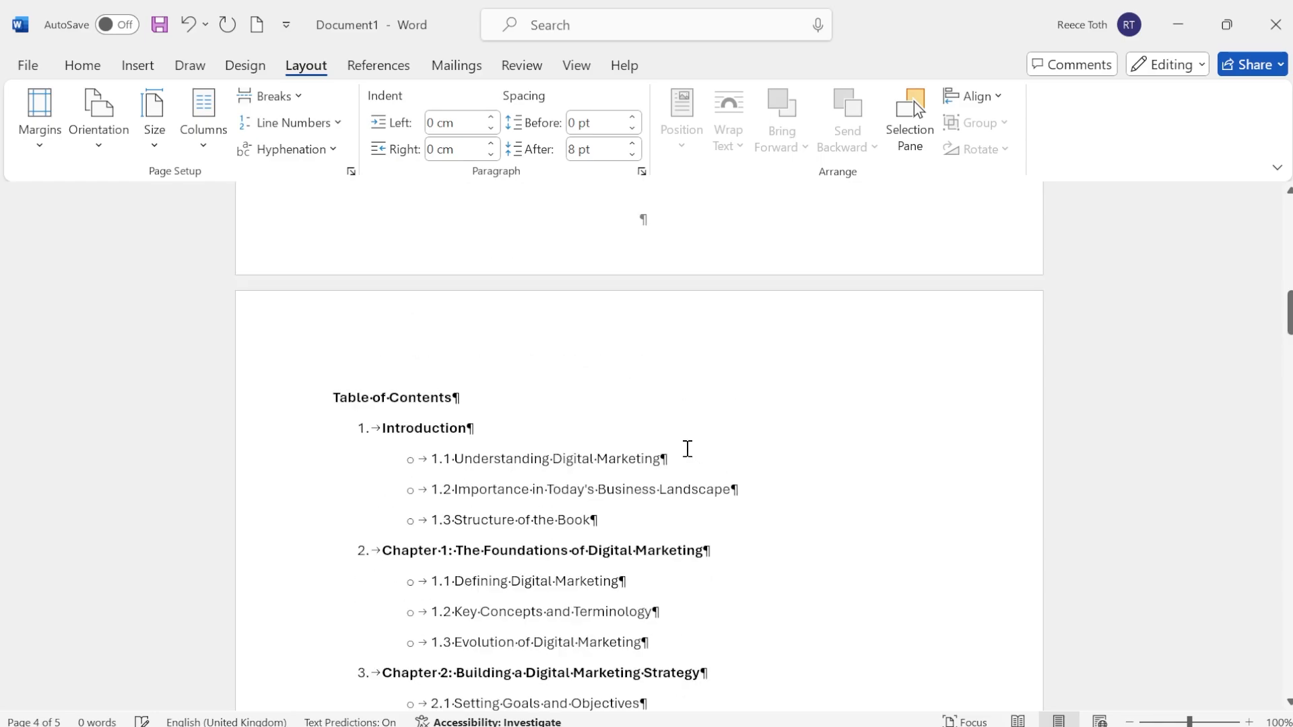
{"action": "scroll", "coordinate": [530, 448], "scroll_direction": "down", "scroll_amount": 6}
{"action": "scroll", "coordinate": [532, 434], "scroll_direction": "down", "scroll_amount": 12}
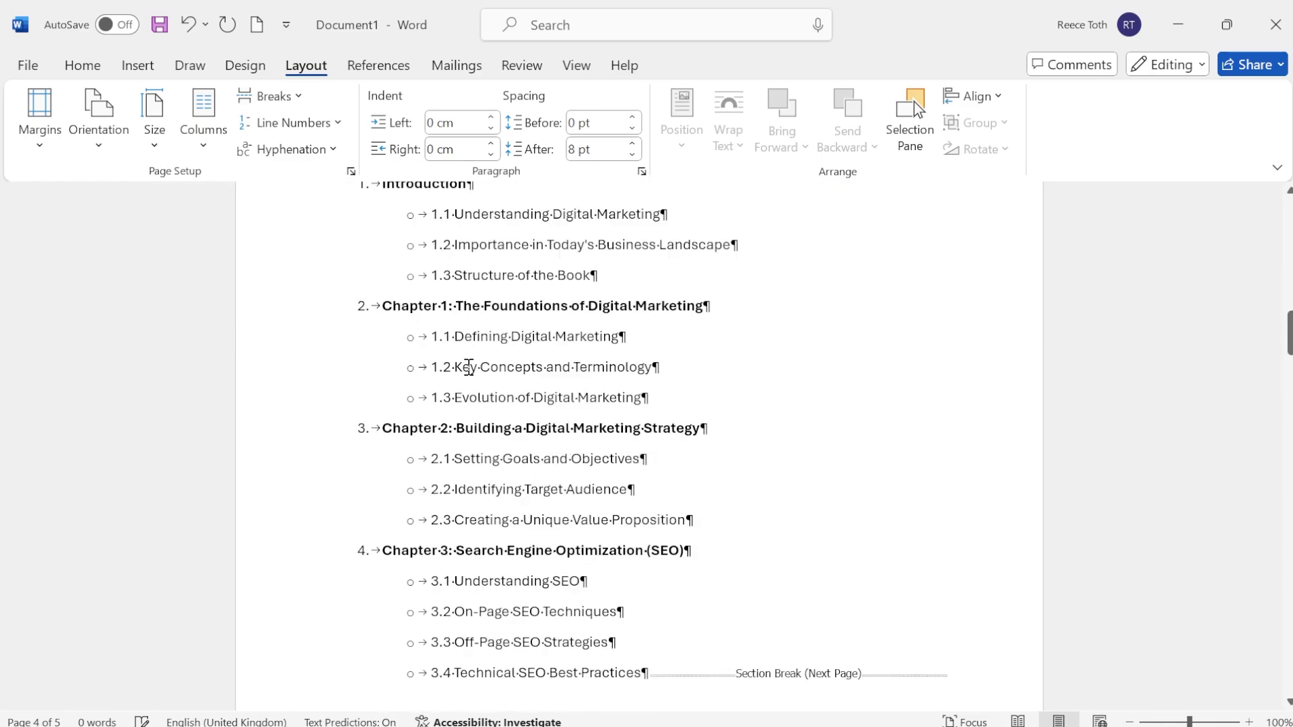
{"action": "scroll", "coordinate": [761, 437], "scroll_direction": "up", "scroll_amount": 8}
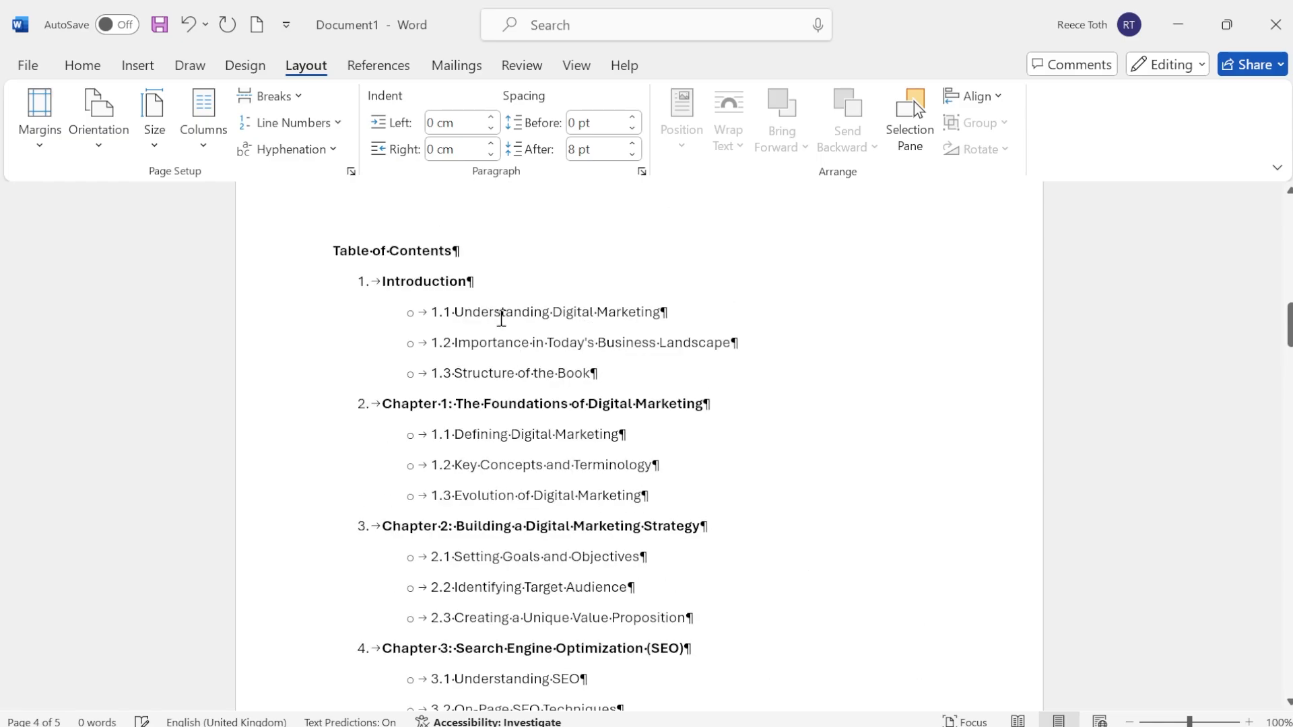
{"action": "scroll", "coordinate": [552, 379], "scroll_direction": "down", "scroll_amount": 15}
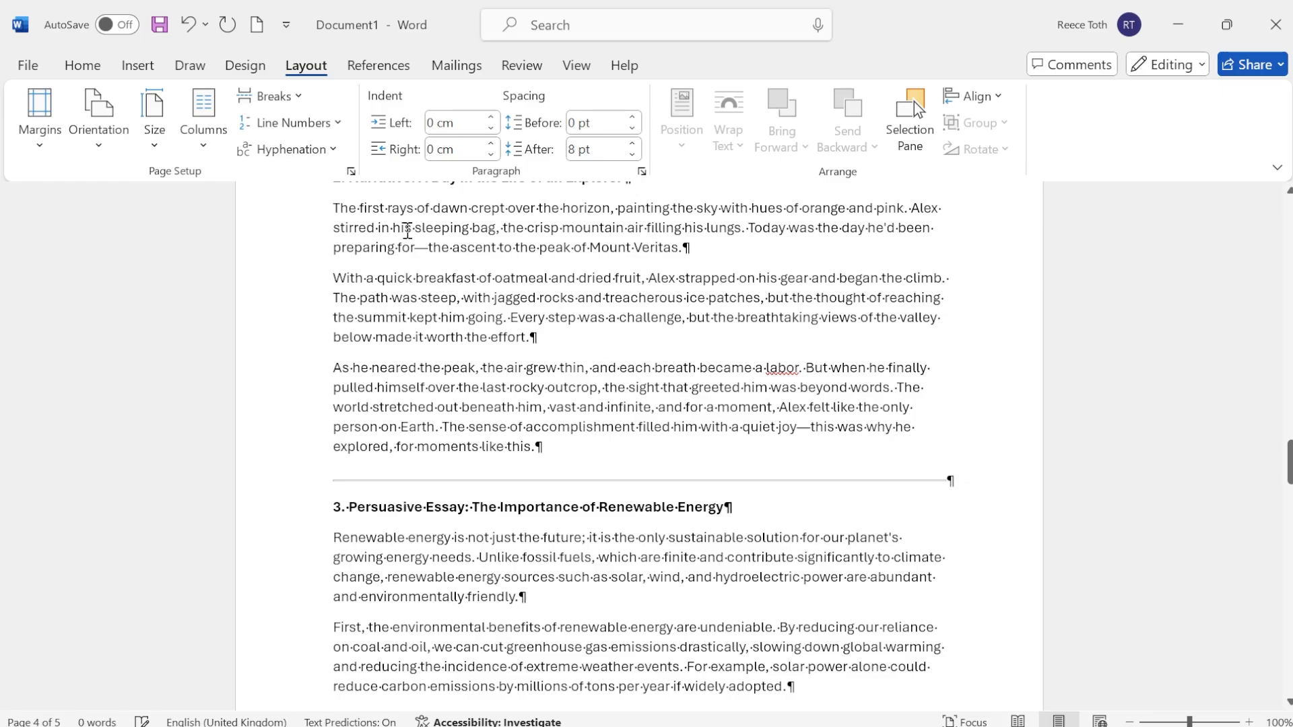
Hide the paragraph marks and other formatting symbols again.
{"action": "left_click", "coordinate": [133, 67]}
{"action": "scroll", "coordinate": [736, 427], "scroll_direction": "down", "scroll_amount": 3}
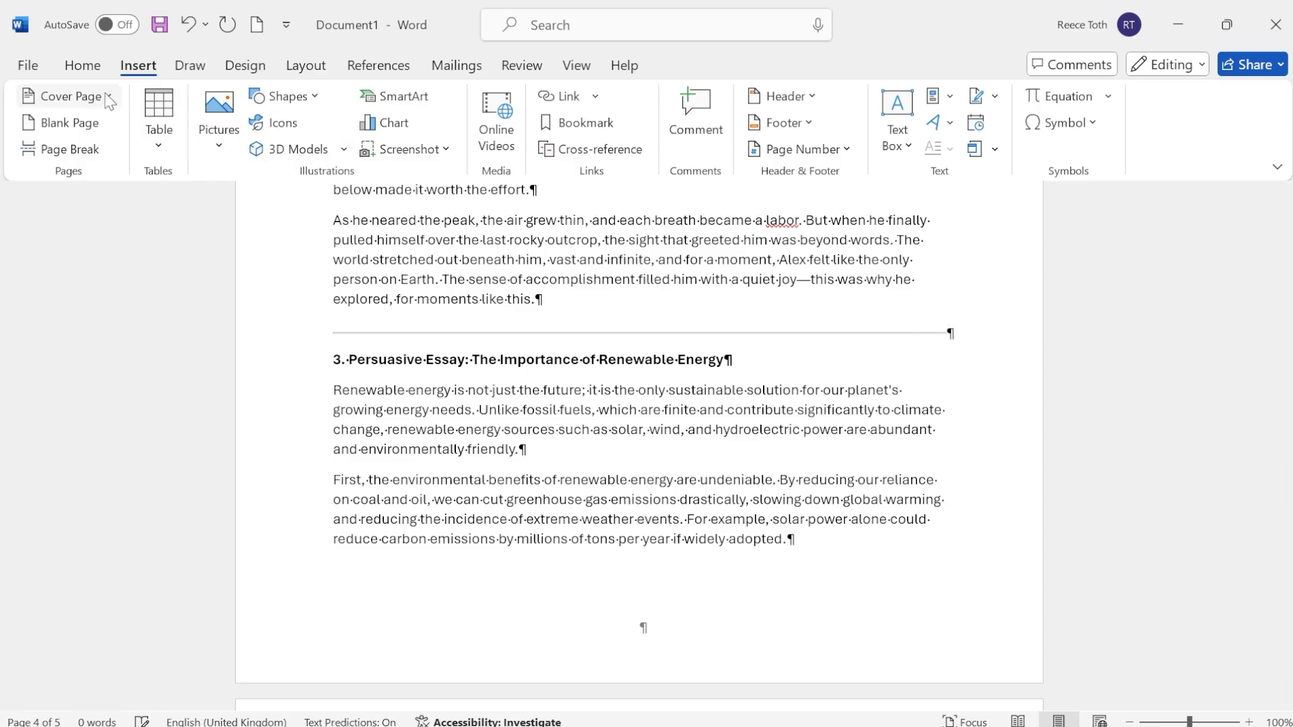
{"action": "left_click", "coordinate": [82, 65]}
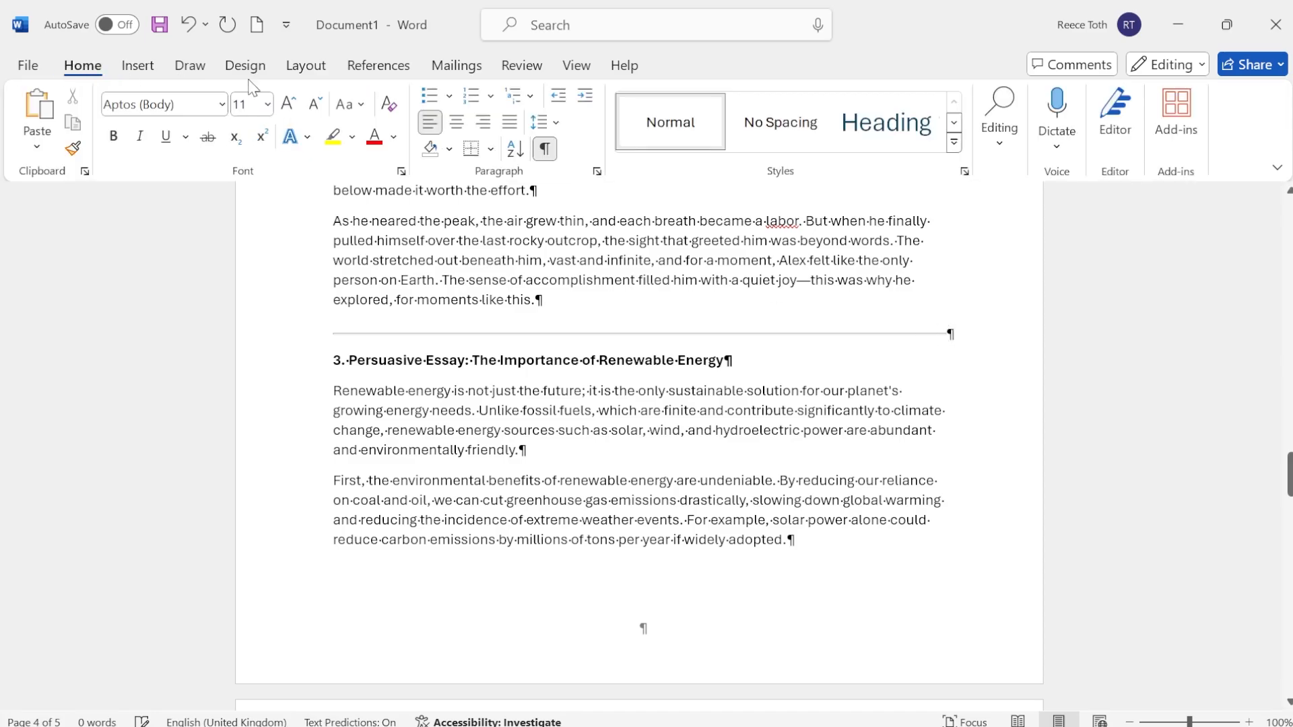
{"action": "left_click", "coordinate": [546, 150]}
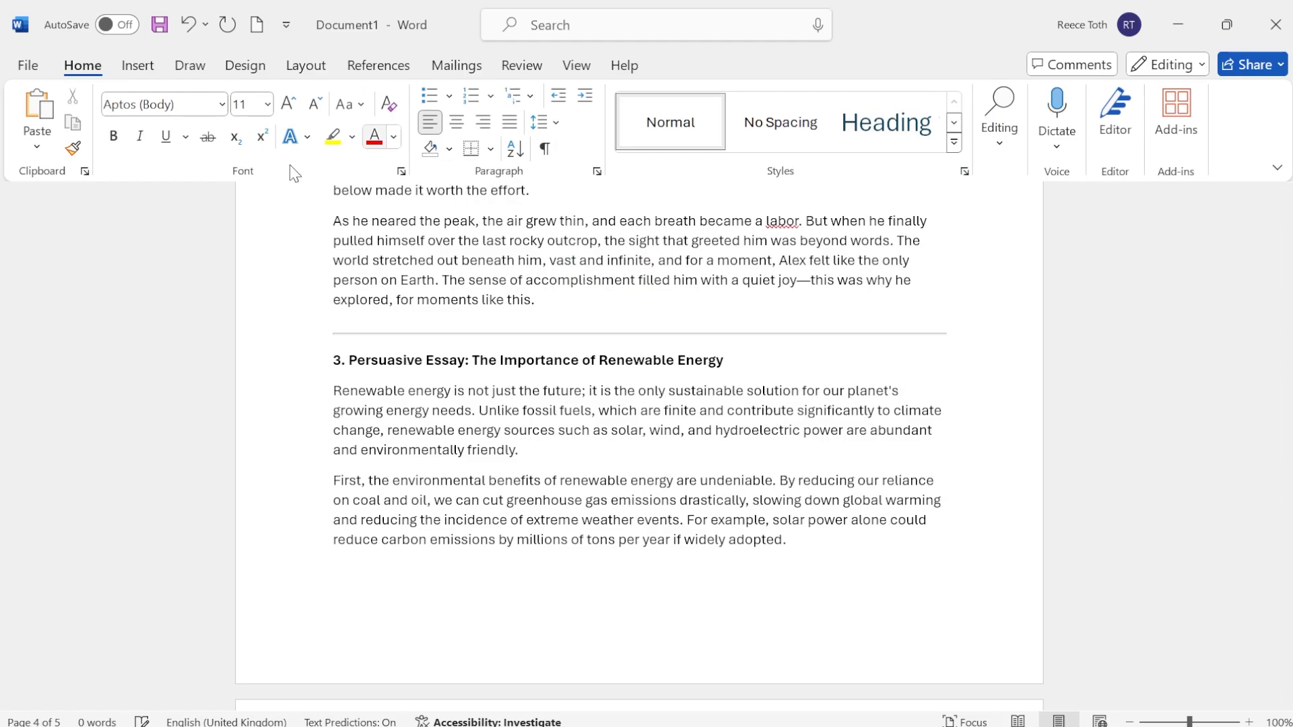
Open the footer for editing on the page where the "Persuasive Essay: The Importance of Renewable Energy" text begins.
{"action": "left_click", "coordinate": [138, 65]}
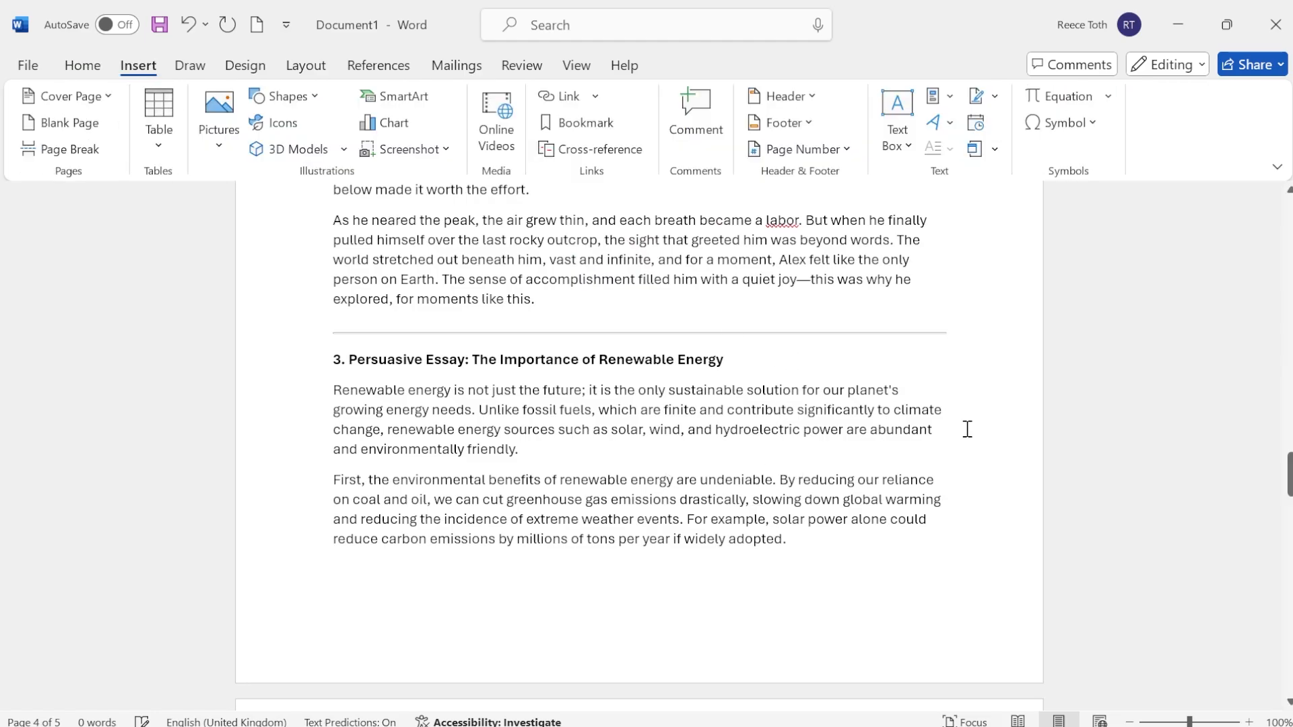
{"action": "scroll", "coordinate": [508, 412], "scroll_direction": "up", "scroll_amount": 8}
{"action": "scroll", "coordinate": [505, 418], "scroll_direction": "down", "scroll_amount": 10}
{"action": "scroll", "coordinate": [464, 394], "scroll_direction": "down", "scroll_amount": 1}
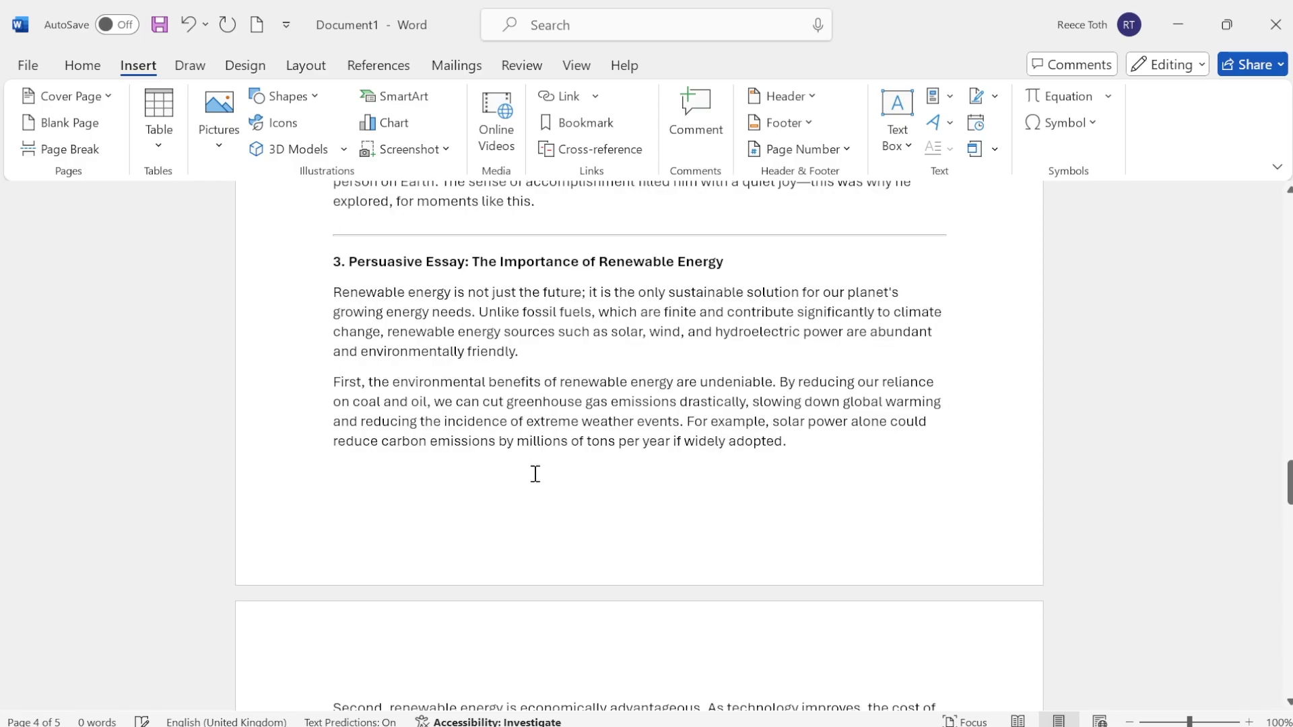
{"action": "scroll", "coordinate": [453, 377], "scroll_direction": "down", "scroll_amount": 2}
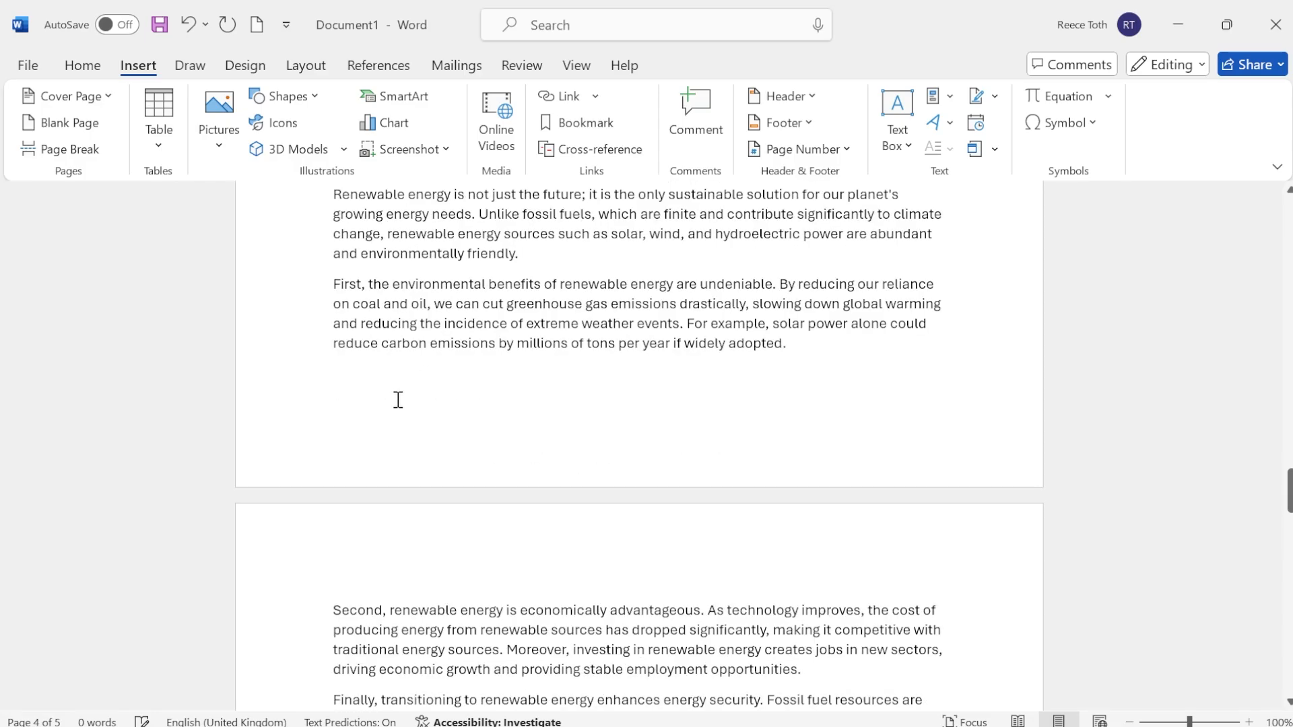
{"action": "double_click", "coordinate": [375, 448]}
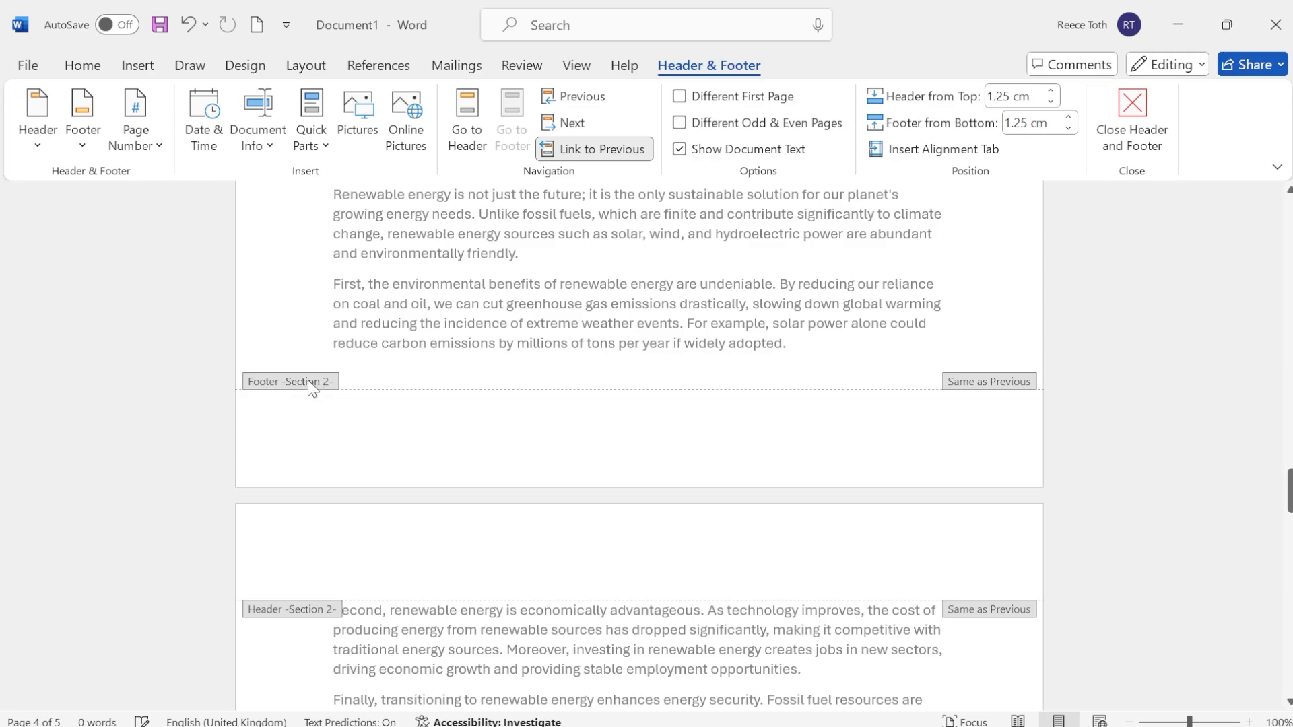
Compare the Section 1 and Section 2 header and footer labels, and turn off Link to Previous for the Section 2 footer.
{"action": "scroll", "coordinate": [708, 425], "scroll_direction": "up", "scroll_amount": 7}
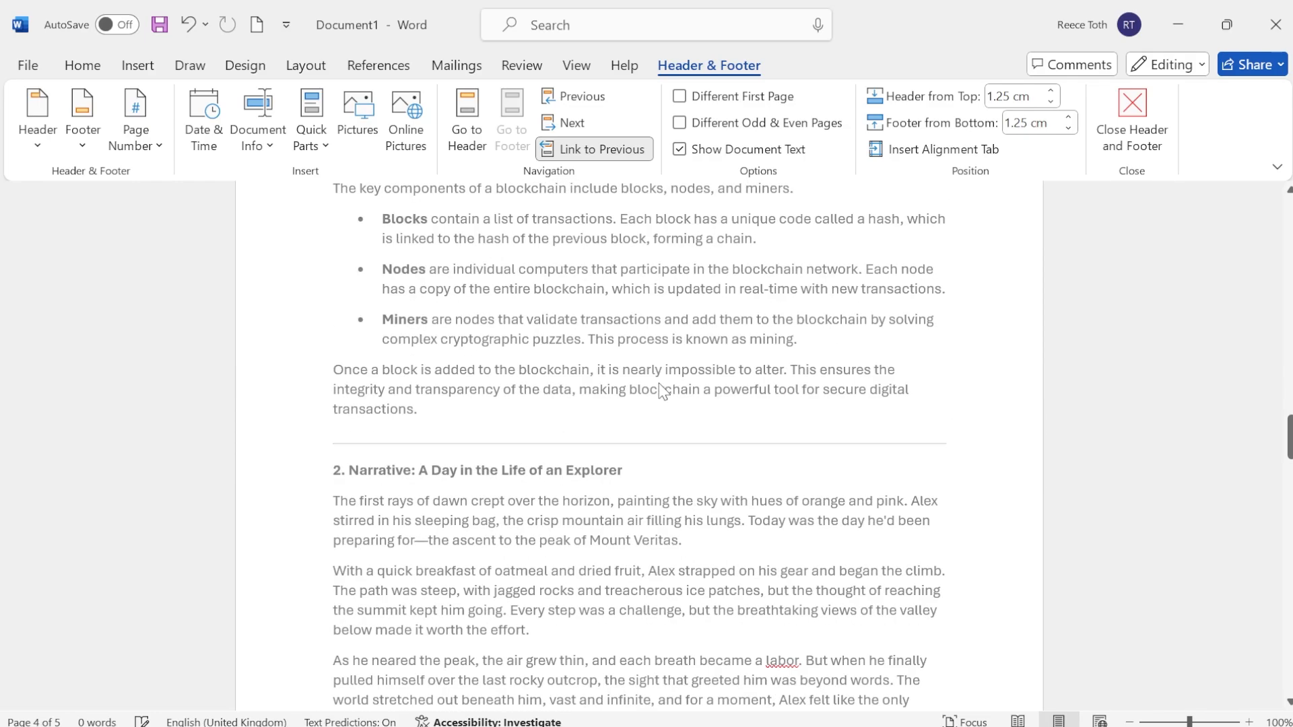
{"action": "scroll", "coordinate": [660, 391], "scroll_direction": "down", "scroll_amount": 5}
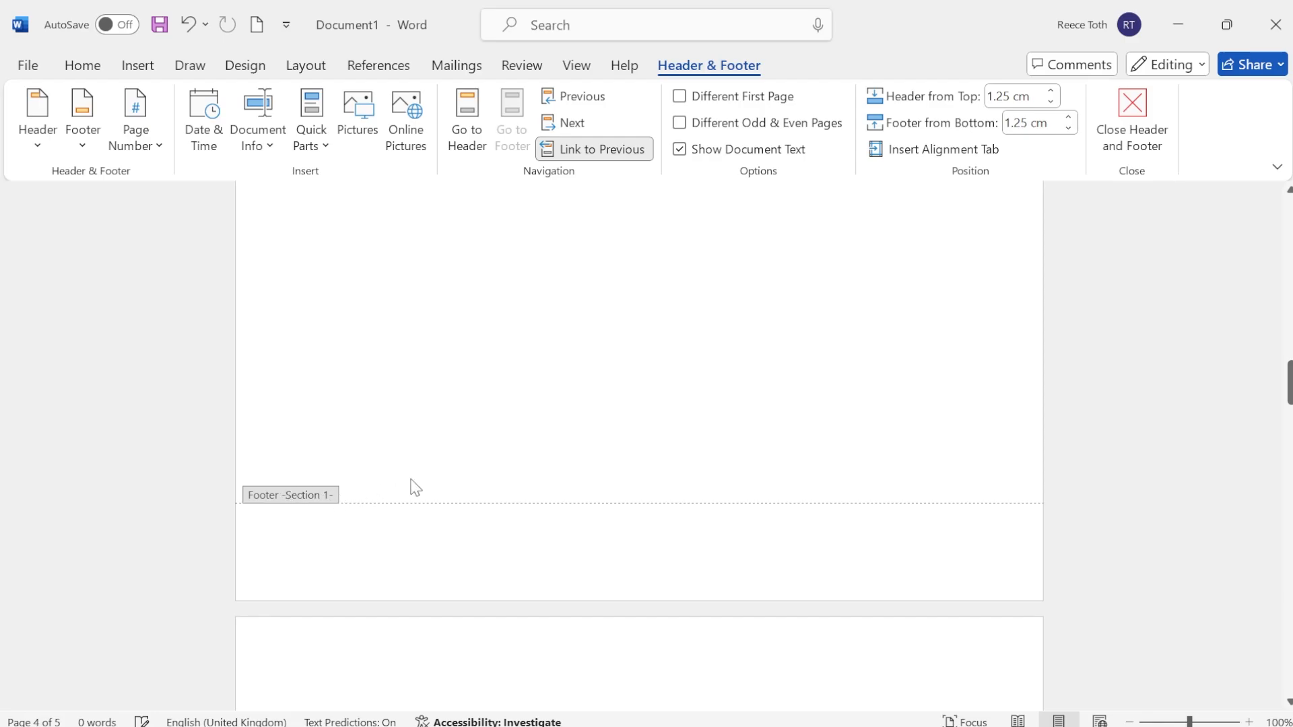
{"action": "scroll", "coordinate": [412, 482], "scroll_direction": "down", "scroll_amount": 5}
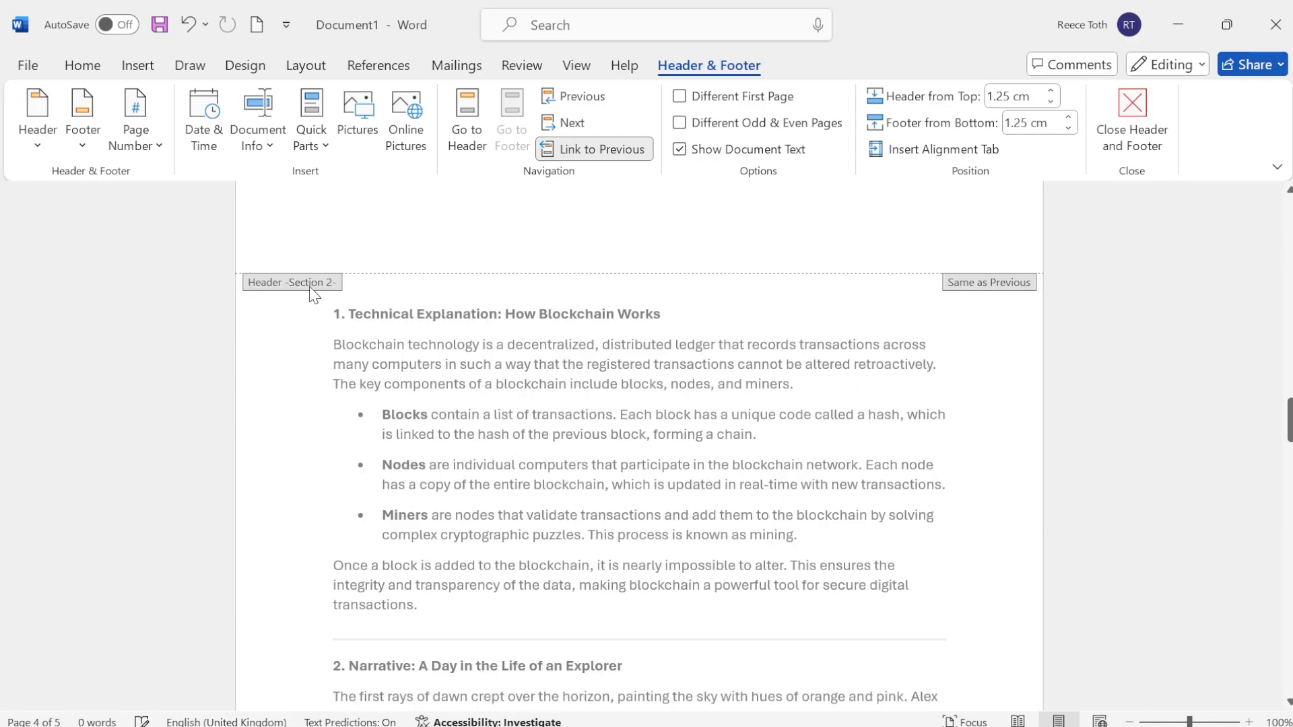
{"action": "scroll", "coordinate": [300, 340], "scroll_direction": "down", "scroll_amount": 9}
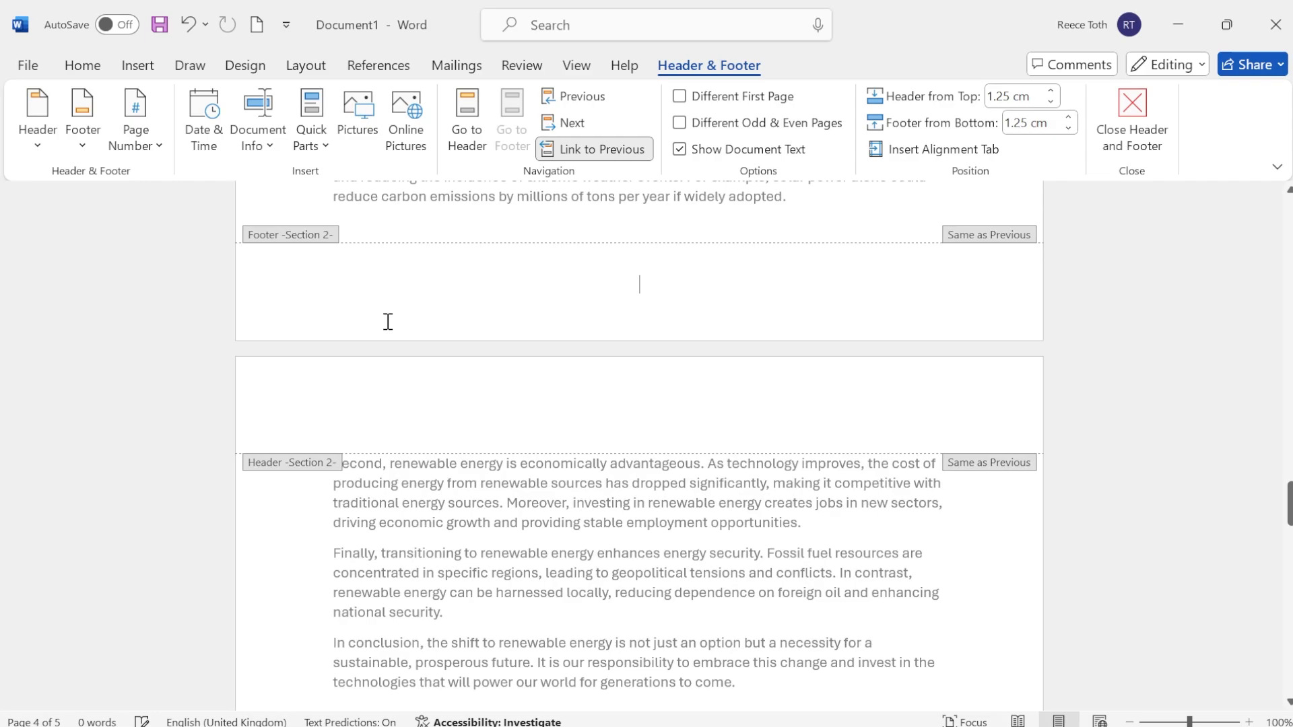
{"action": "scroll", "coordinate": [537, 334], "scroll_direction": "up", "scroll_amount": 1}
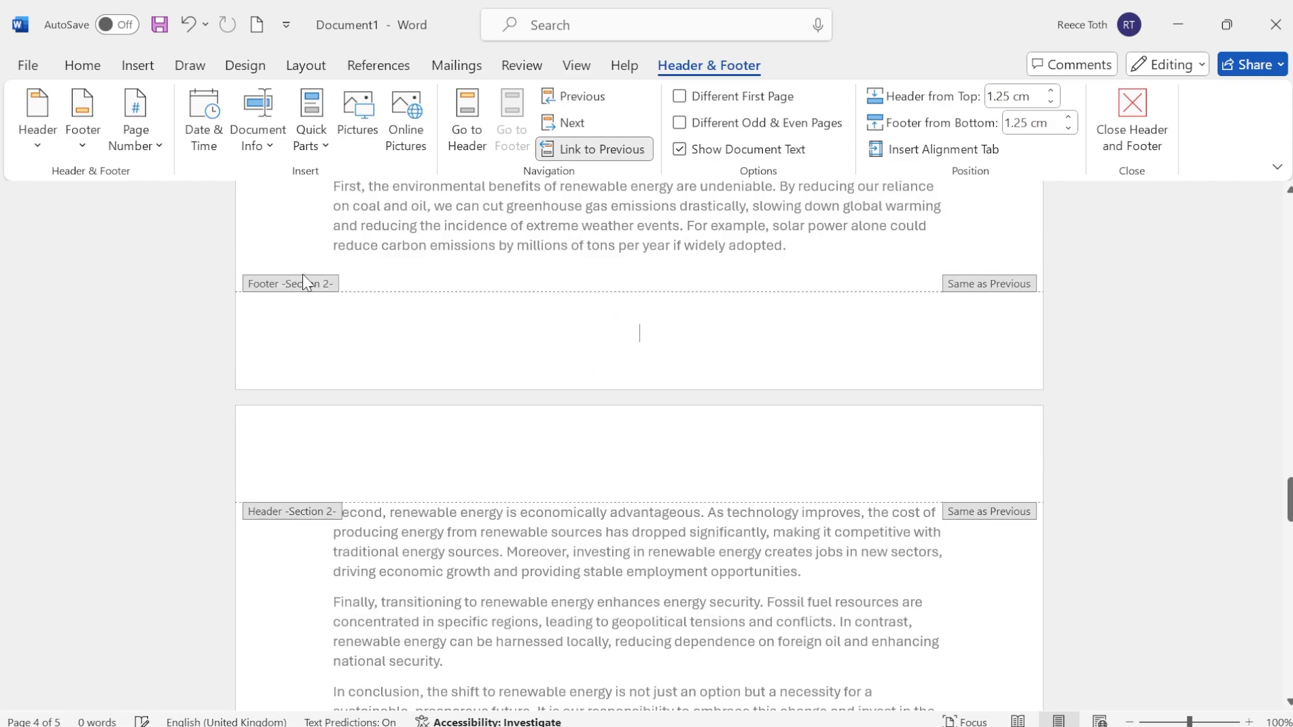
{"action": "left_click", "coordinate": [600, 149]}
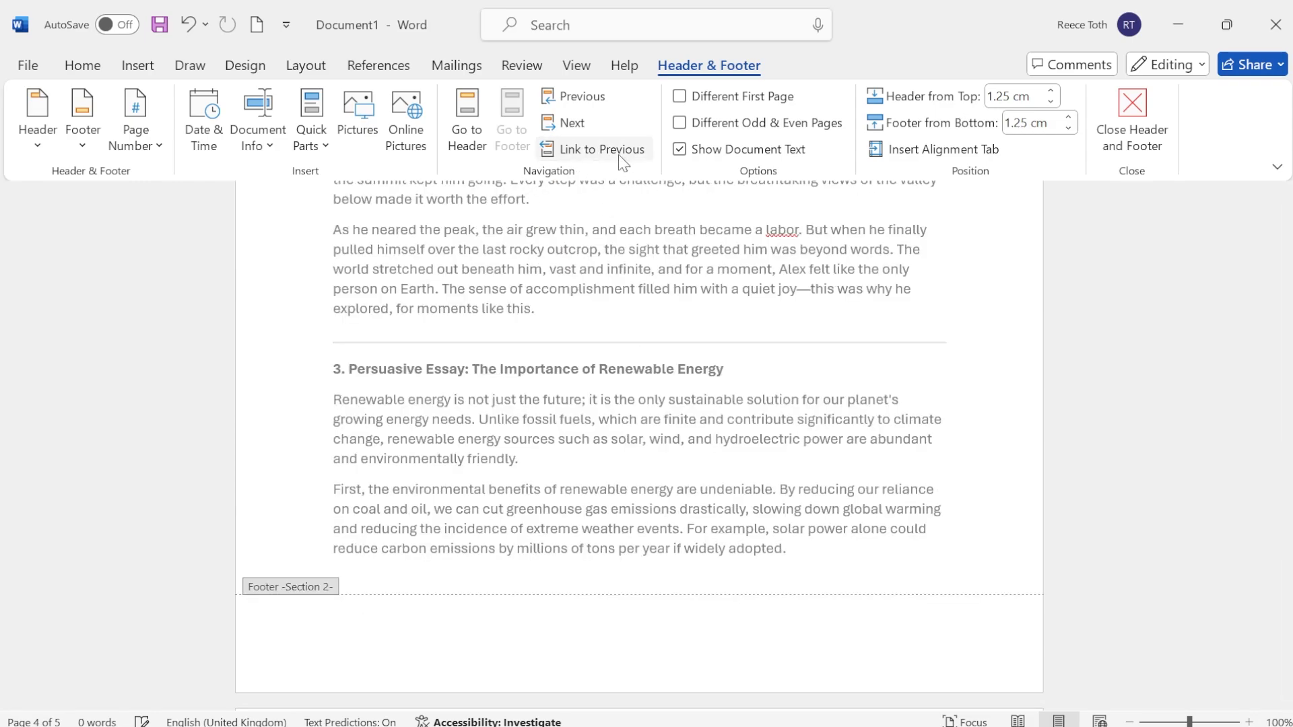
Insert a Plain Number 3 page number at the bottom of the page in the Section 2 footer.
{"action": "scroll", "coordinate": [563, 357], "scroll_direction": "down", "scroll_amount": 1}
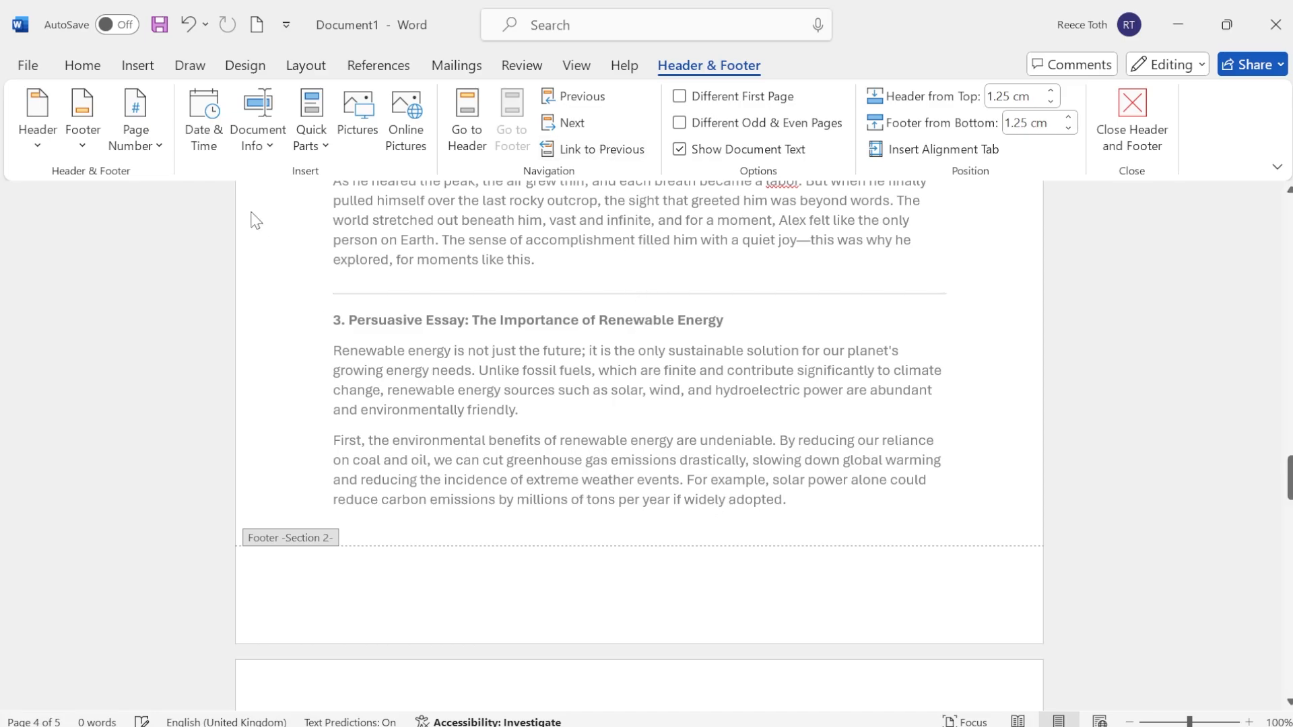
{"action": "left_click", "coordinate": [149, 144]}
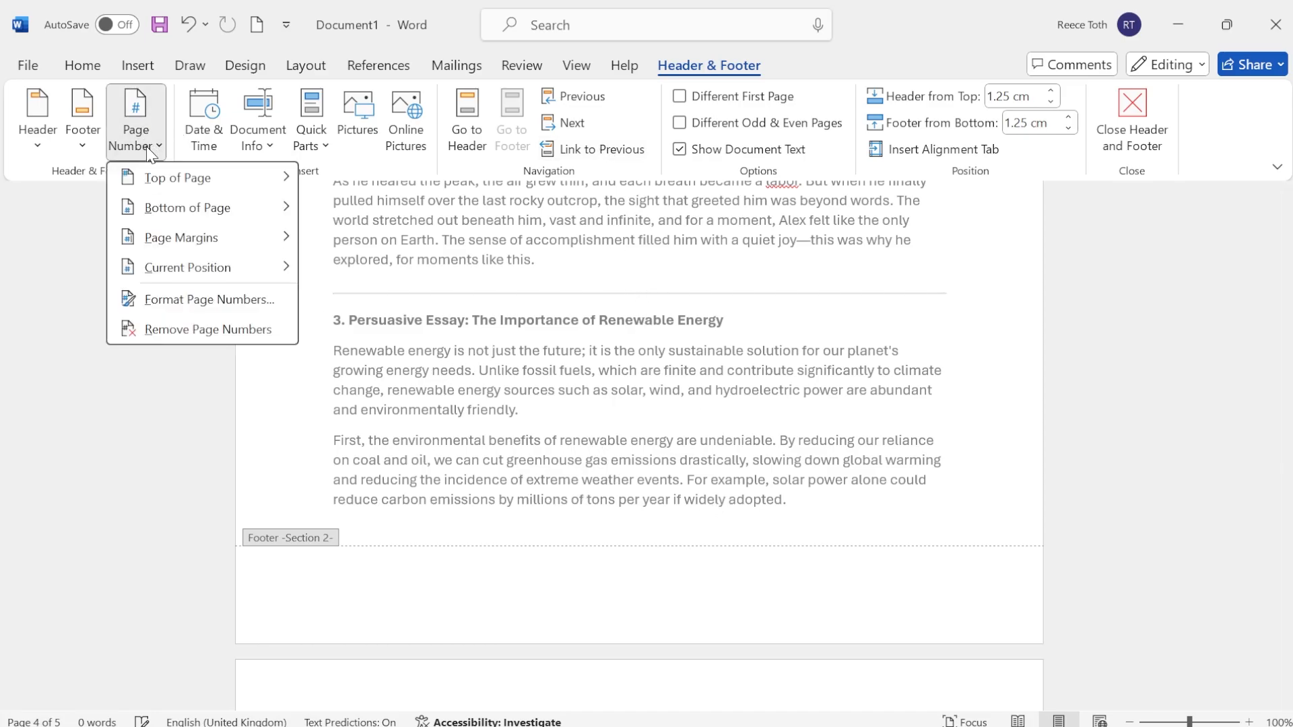
{"action": "mouse_move", "coordinate": [224, 215]}
{"action": "scroll", "coordinate": [478, 363], "scroll_direction": "down", "scroll_amount": 5}
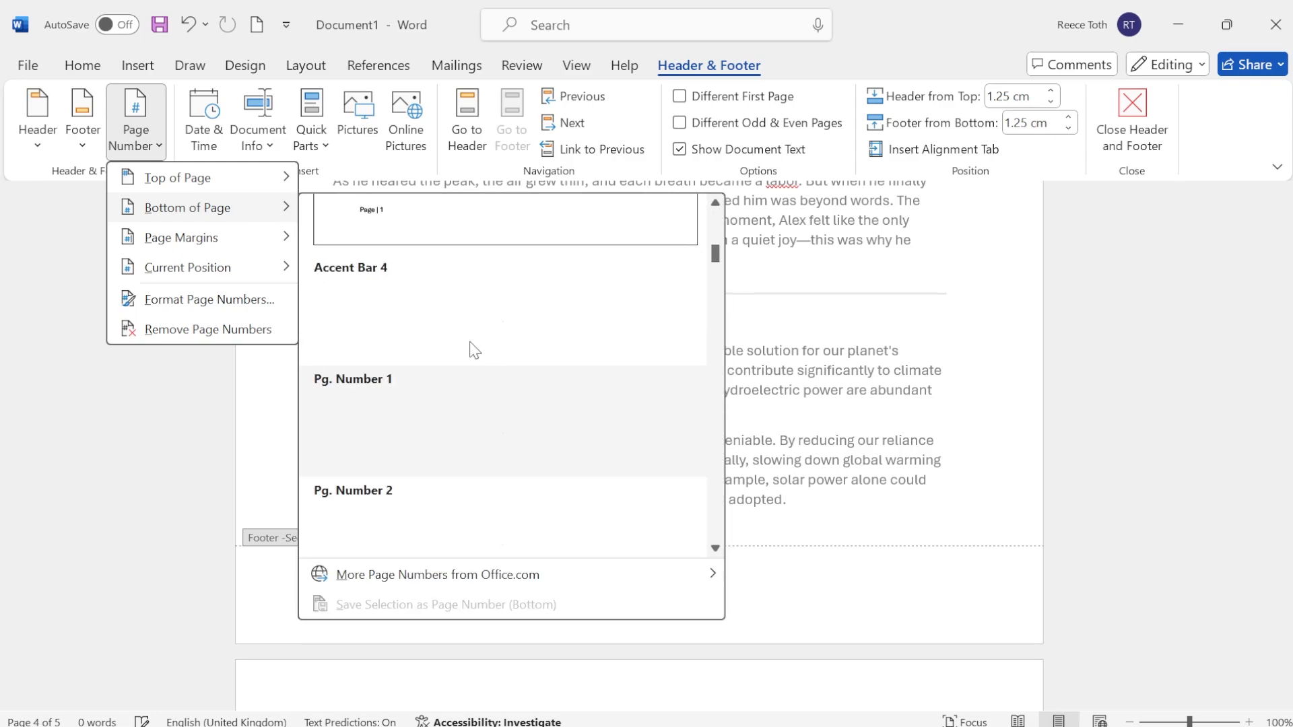
{"action": "scroll", "coordinate": [471, 336], "scroll_direction": "up", "scroll_amount": 3}
{"action": "scroll", "coordinate": [424, 354], "scroll_direction": "up", "scroll_amount": 2}
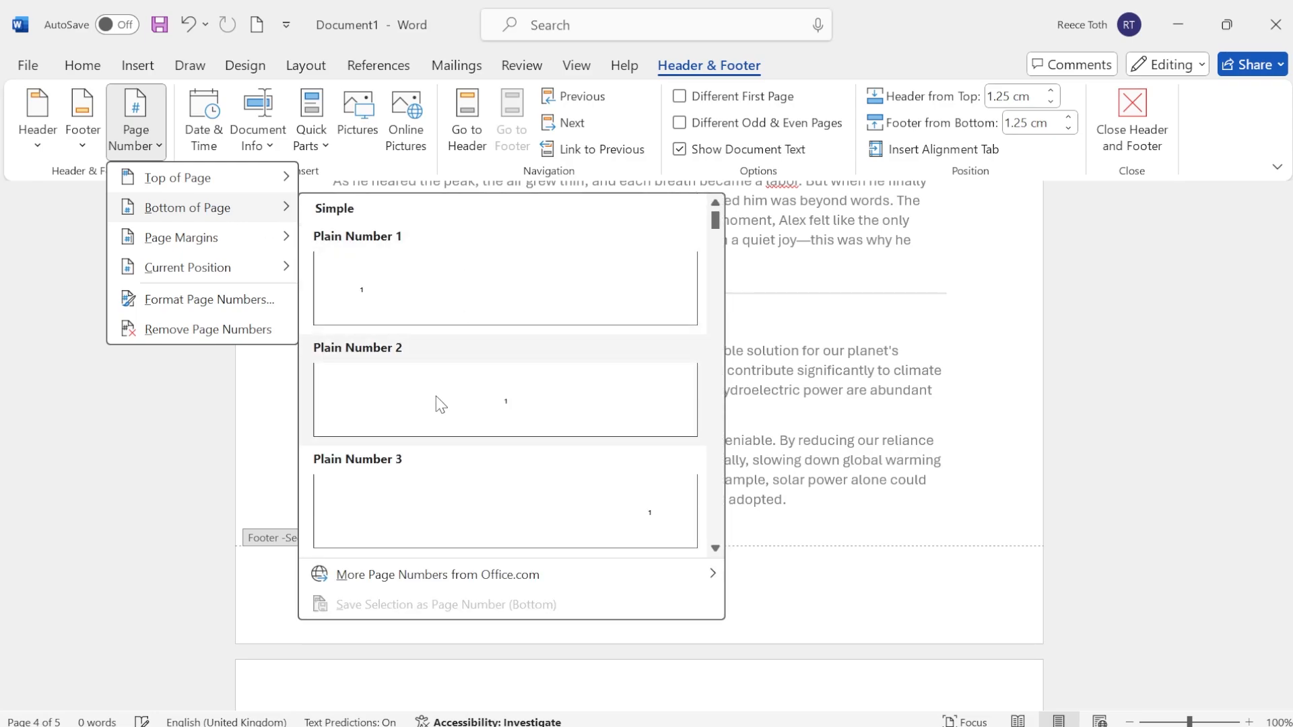
{"action": "left_click", "coordinate": [442, 502]}
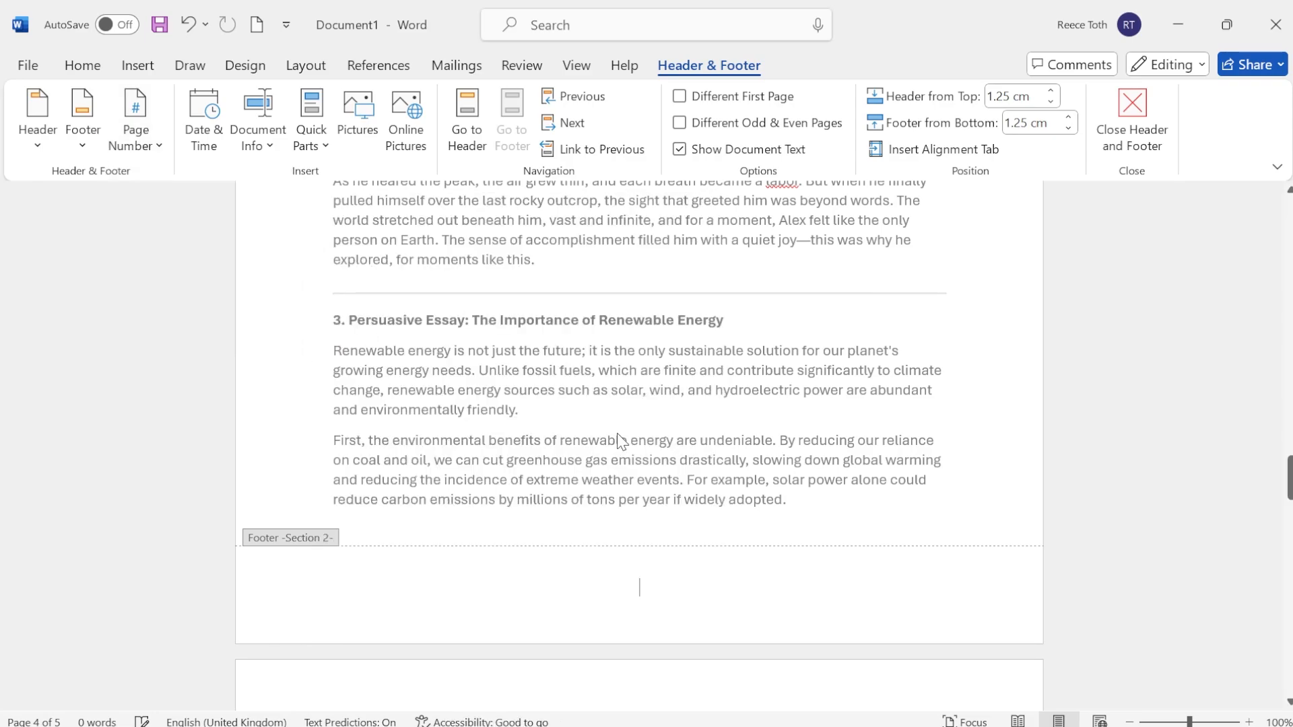
Set the Section 2 page numbering to start at 1 and return to editing the document body.
{"action": "left_click", "coordinate": [135, 128]}
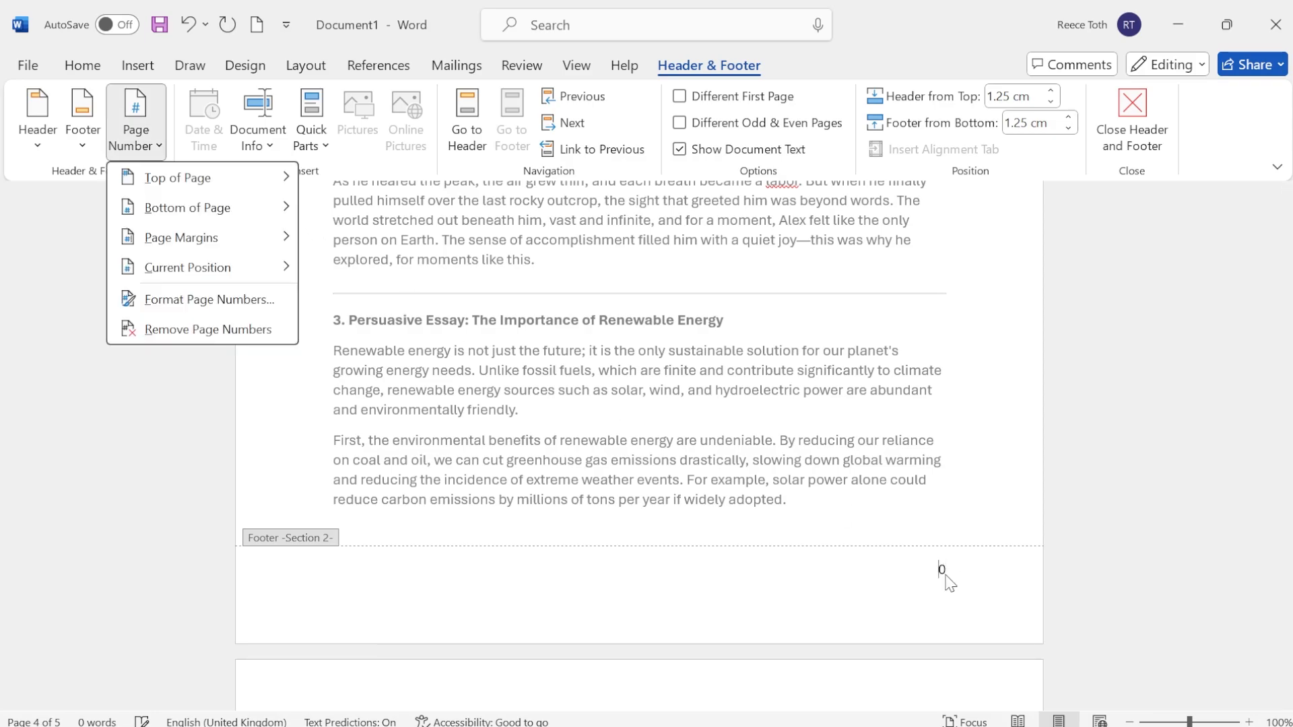
{"action": "left_click", "coordinate": [941, 567]}
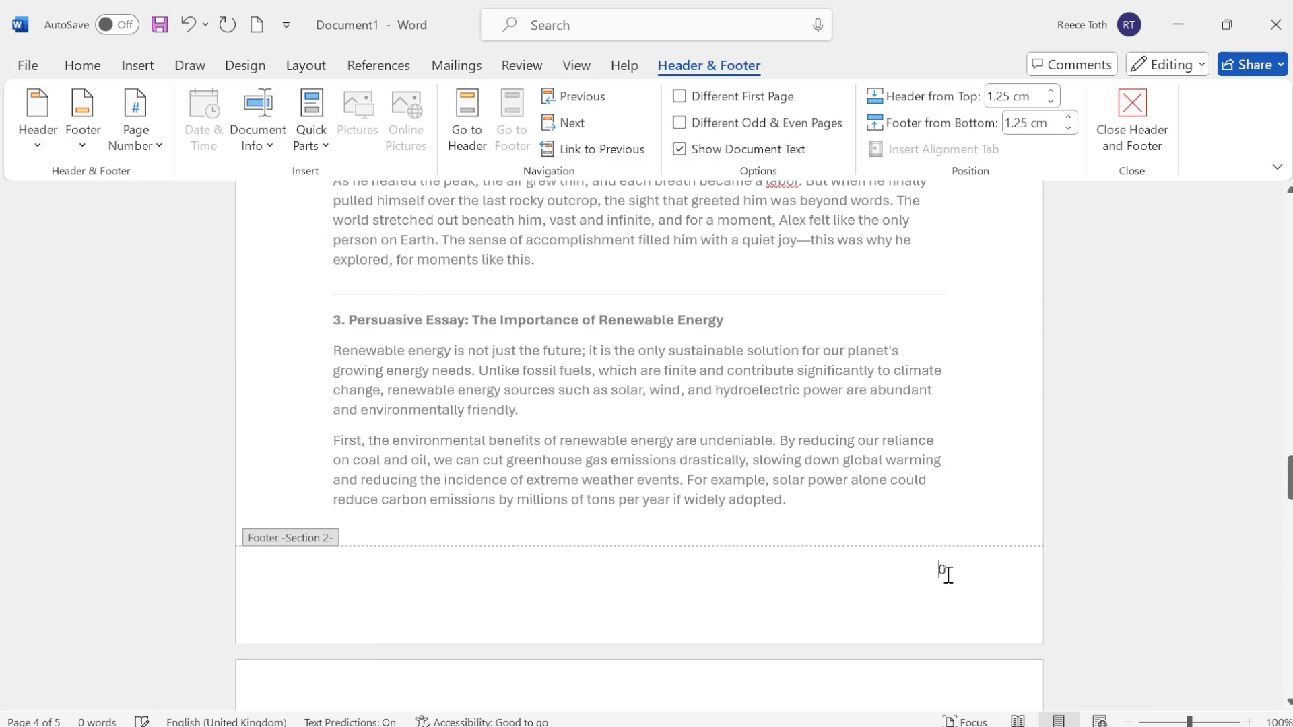
{"action": "left_click", "coordinate": [151, 146]}
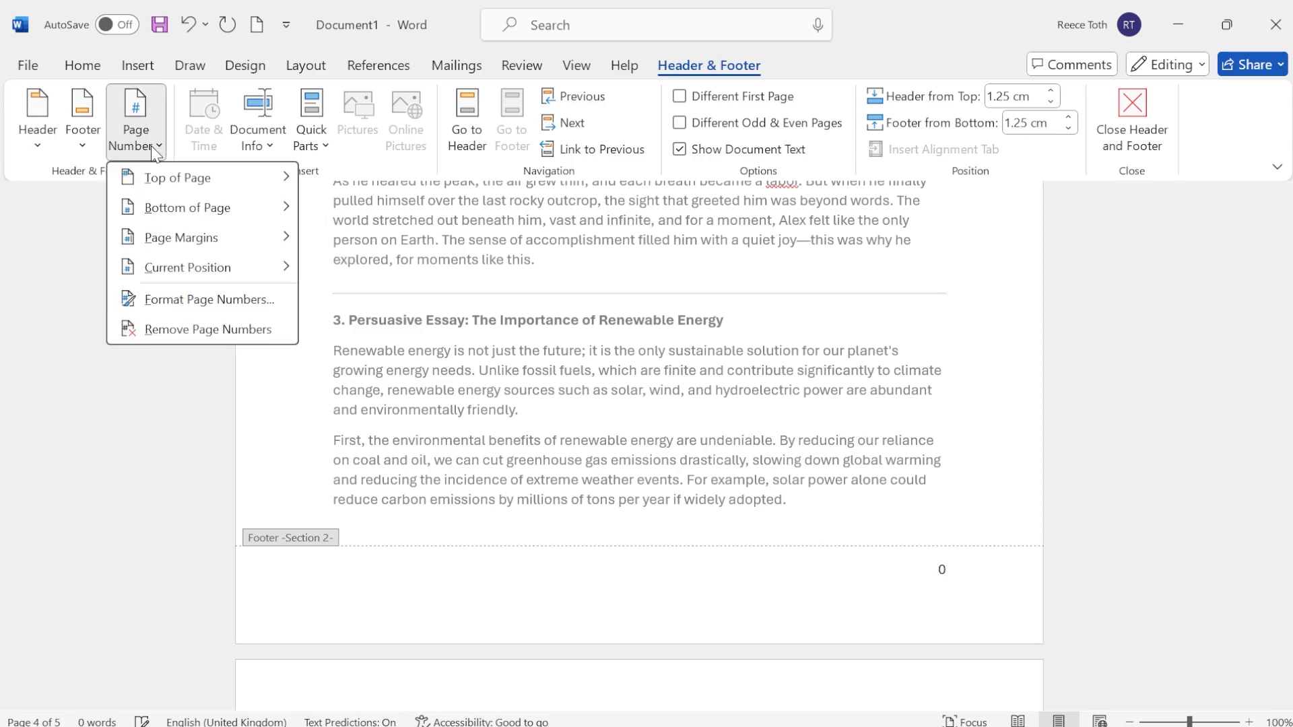
{"action": "left_click", "coordinate": [227, 307]}
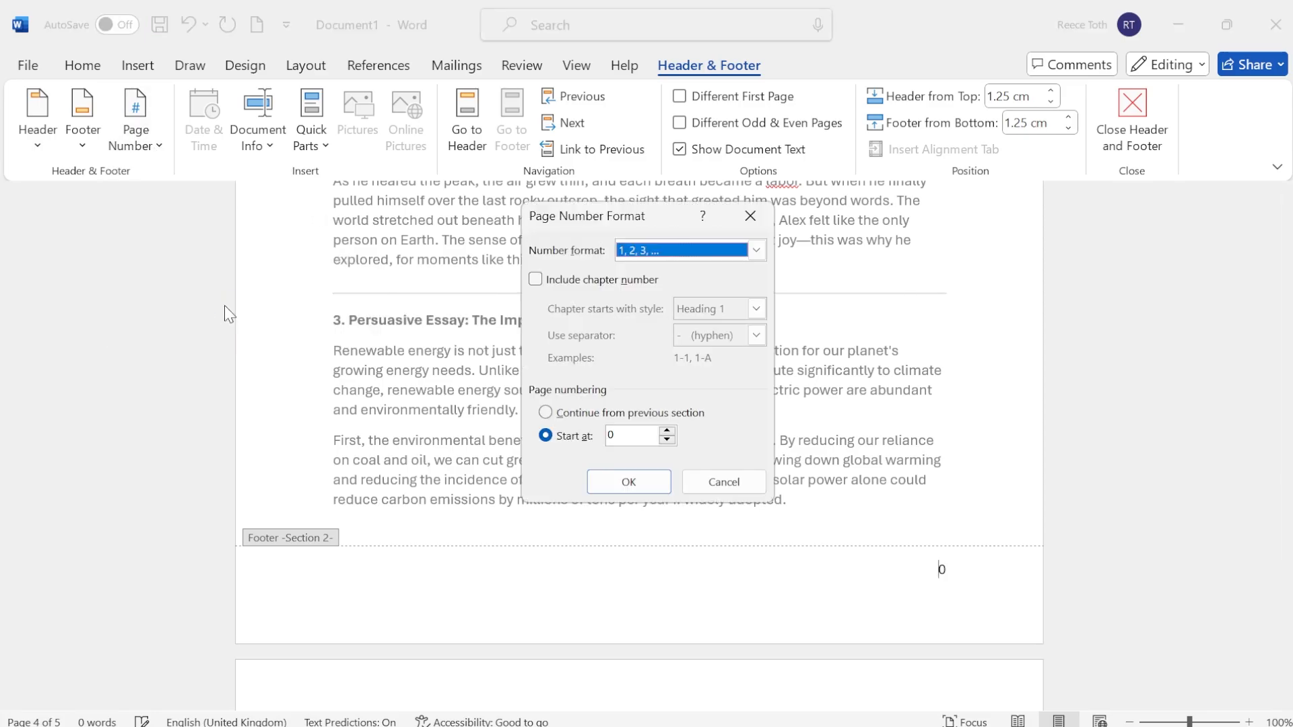
{"action": "left_click", "coordinate": [667, 431]}
{"action": "left_click", "coordinate": [629, 482]}
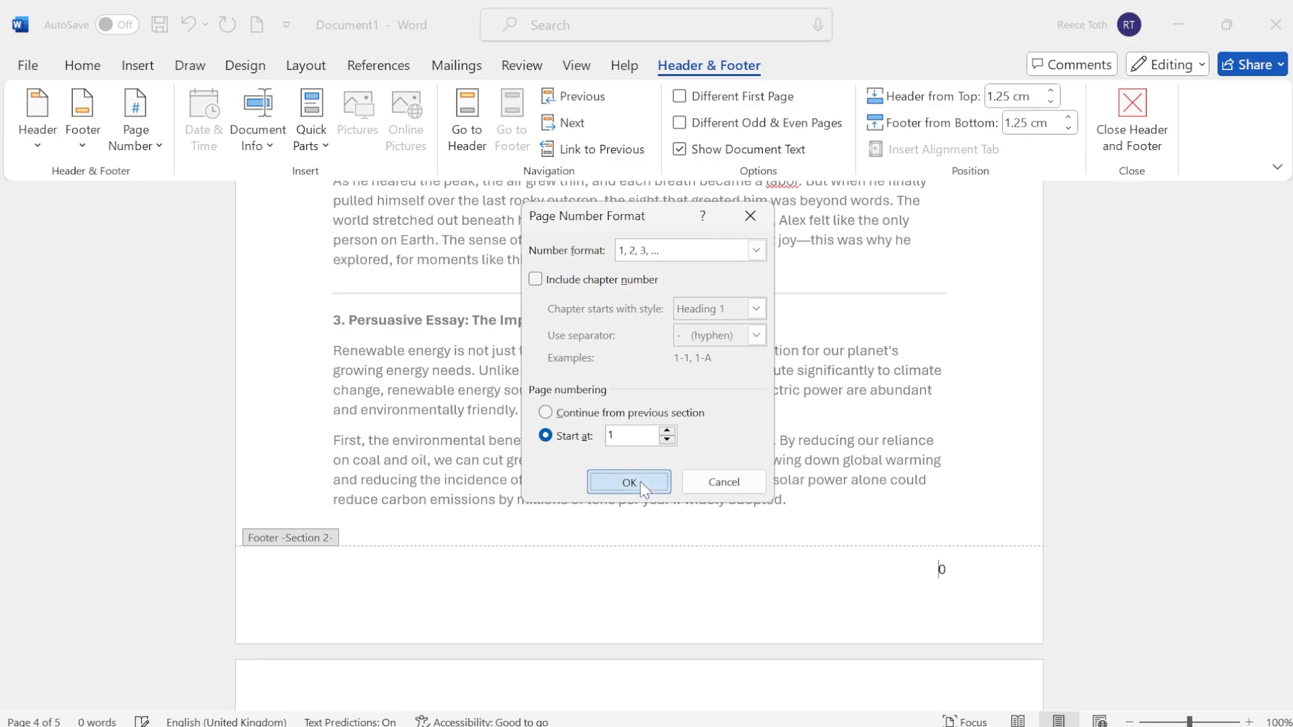
{"action": "double_click", "coordinate": [693, 419]}
Check the page numbers in the footers from the front pages through to the last page of the document.
{"action": "scroll", "coordinate": [1182, 446], "scroll_direction": "up", "scroll_amount": 3}
{"action": "scroll", "coordinate": [1199, 464], "scroll_direction": "up", "scroll_amount": 8}
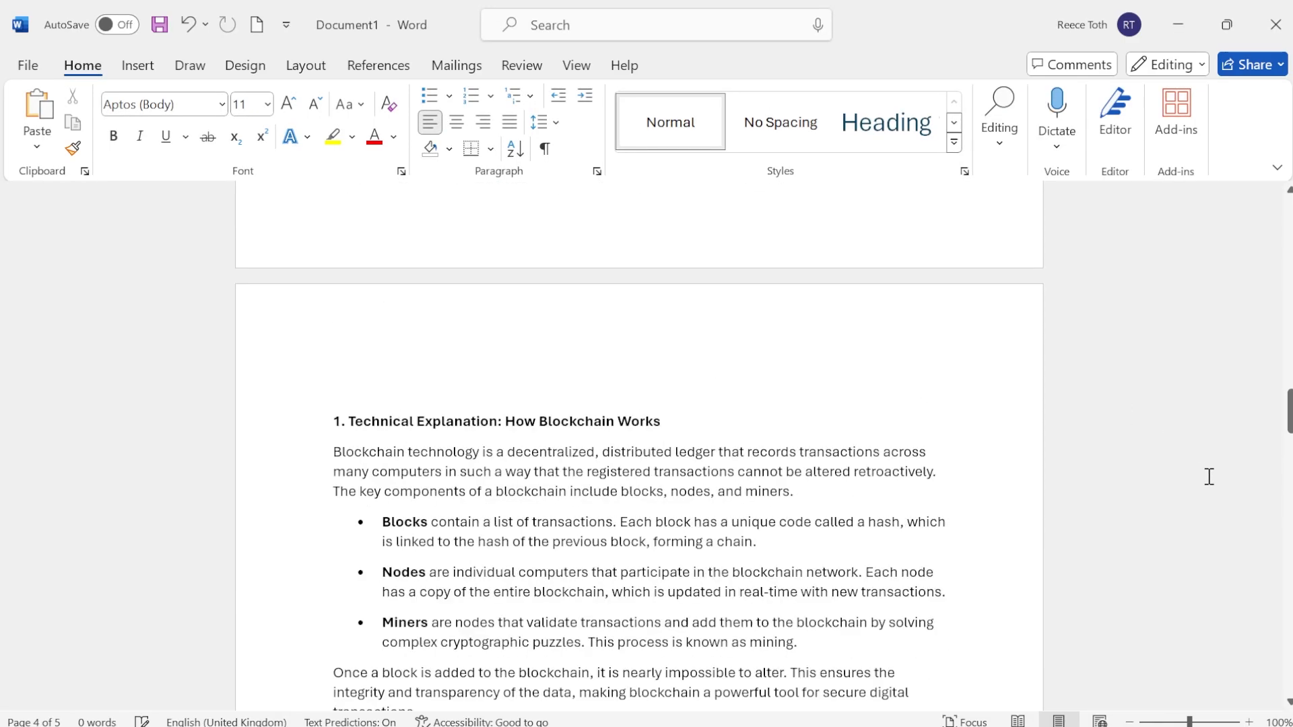
{"action": "left_click_drag", "start_coordinate": [1291, 419], "coordinate": [1290, 492]}
{"action": "scroll", "coordinate": [1078, 431], "scroll_direction": "down", "scroll_amount": 3}
{"action": "scroll", "coordinate": [956, 415], "scroll_direction": "down", "scroll_amount": 8}
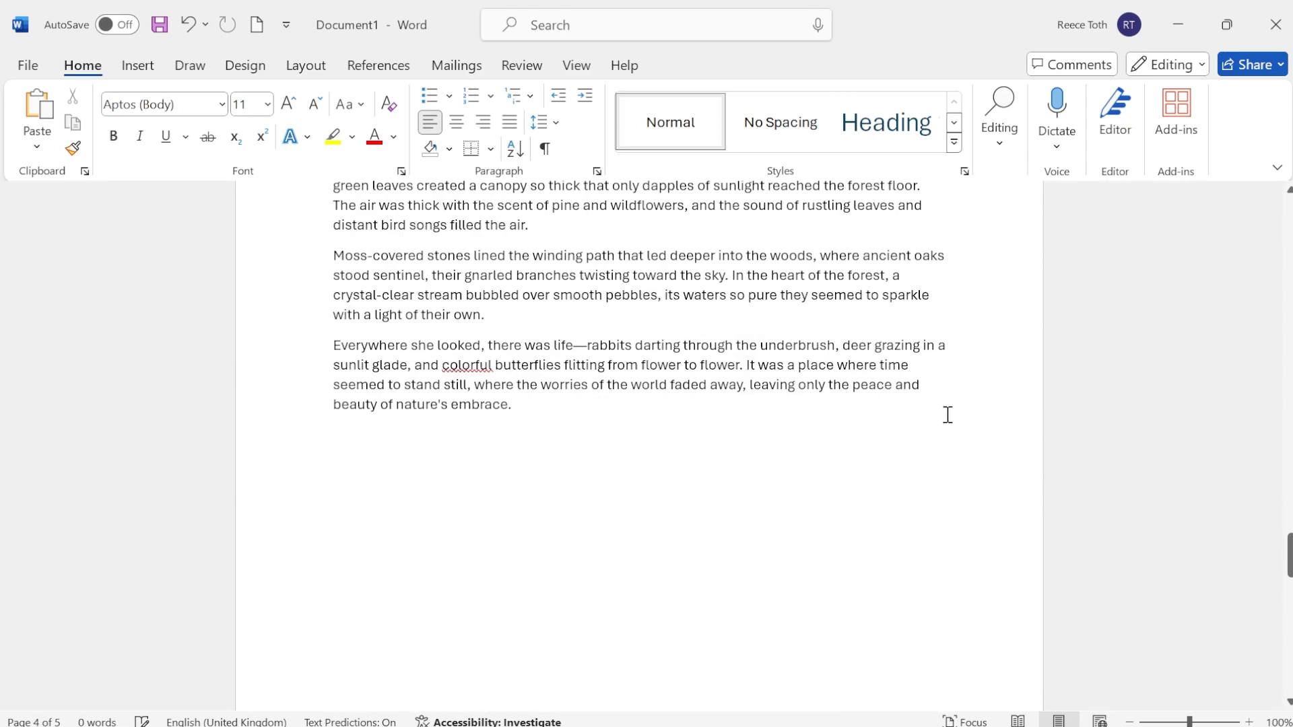
{"action": "scroll", "coordinate": [982, 474], "scroll_direction": "up", "scroll_amount": 12}
{"action": "scroll", "coordinate": [970, 514], "scroll_direction": "down", "scroll_amount": 7}
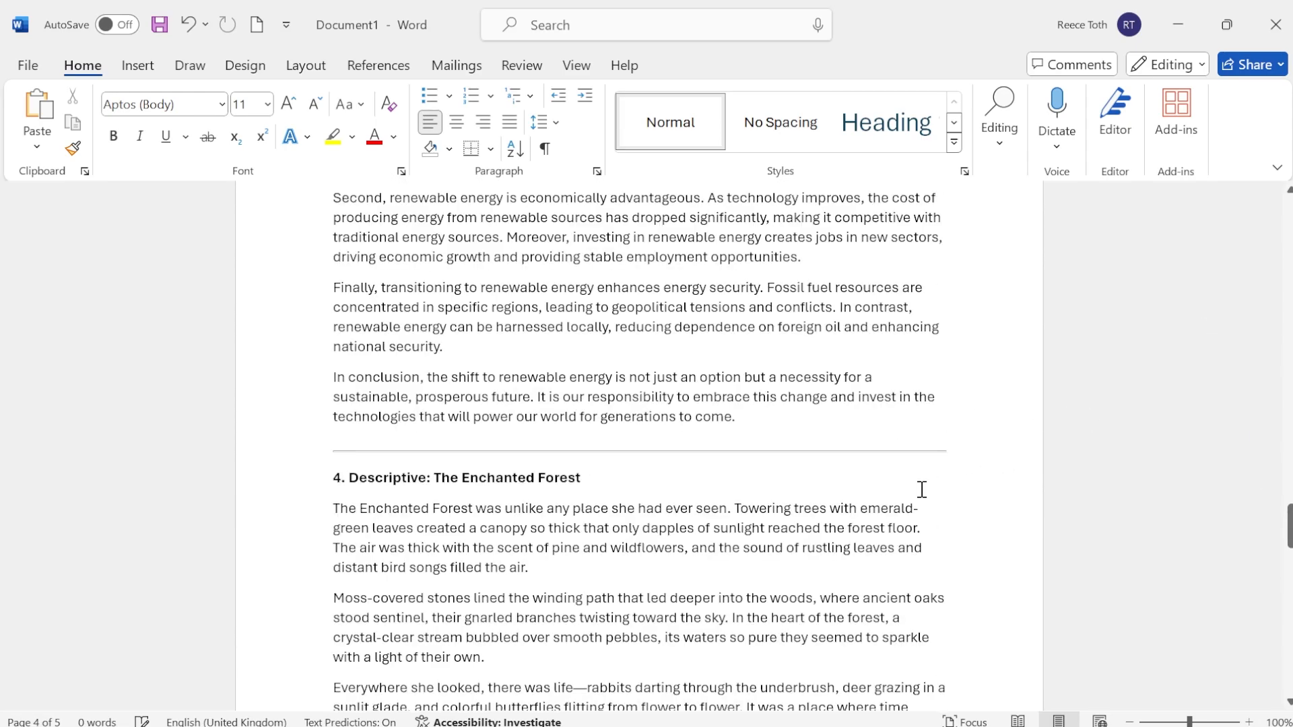